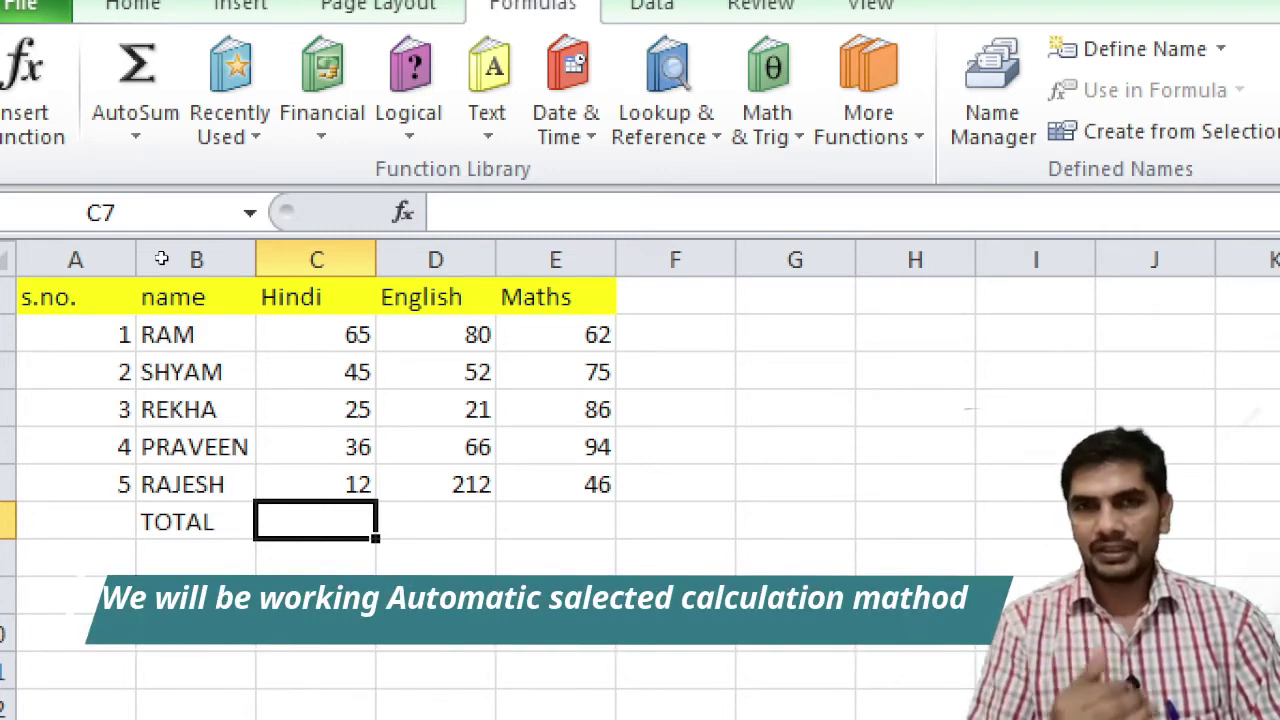
Step: Enter the formula =SUM(C2:C6) in cell C7 to total the Hindi marks
type("=")
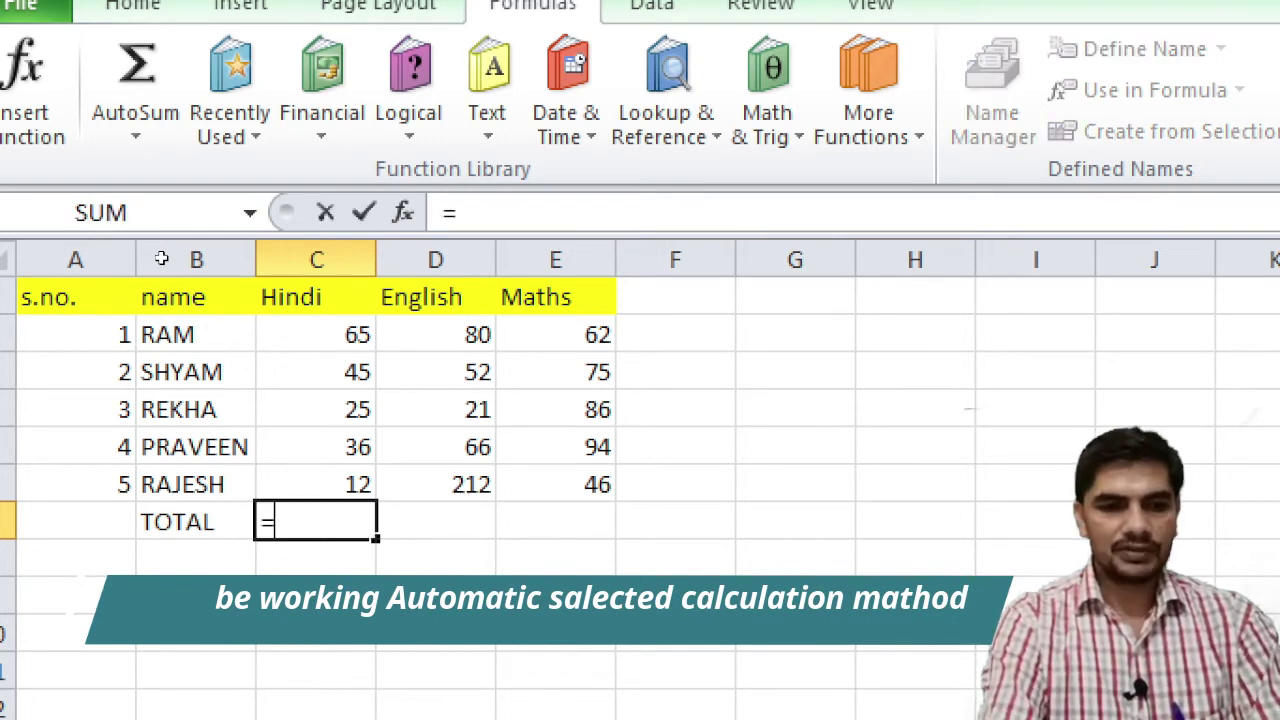
type("sum(")
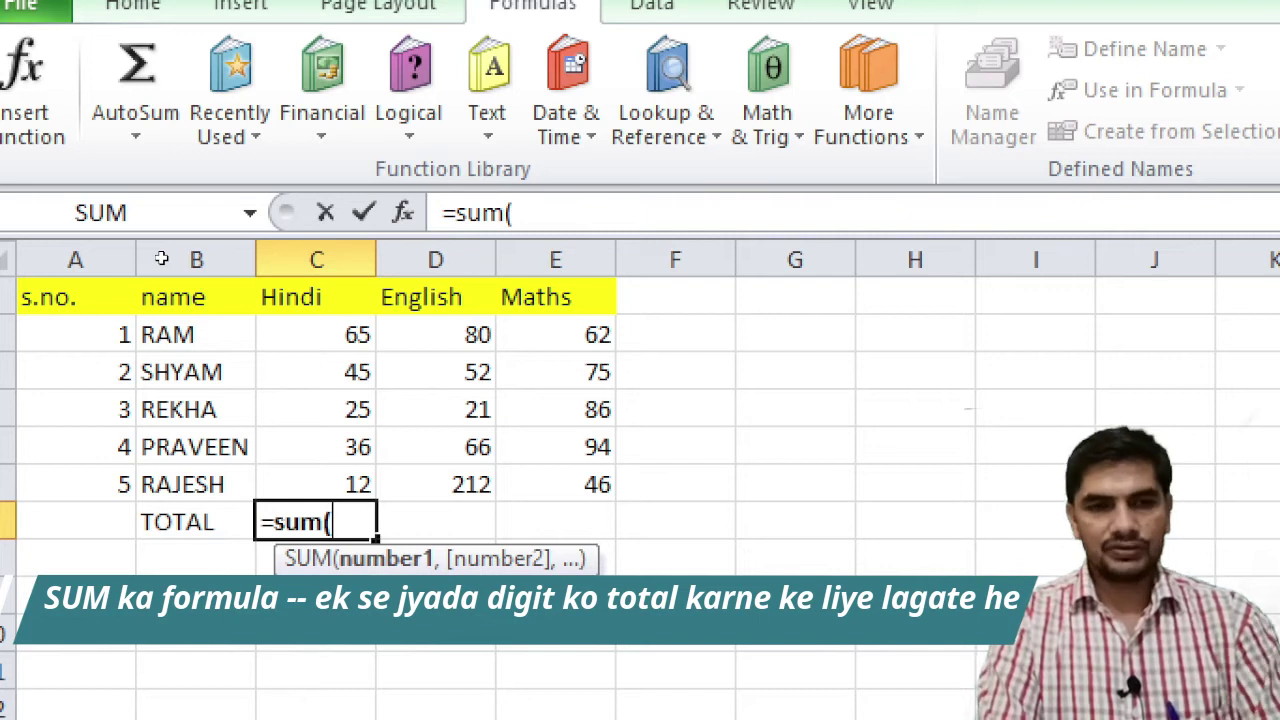
key("Up")
key("Up")
key("Up")
key("Up")
key("Up")
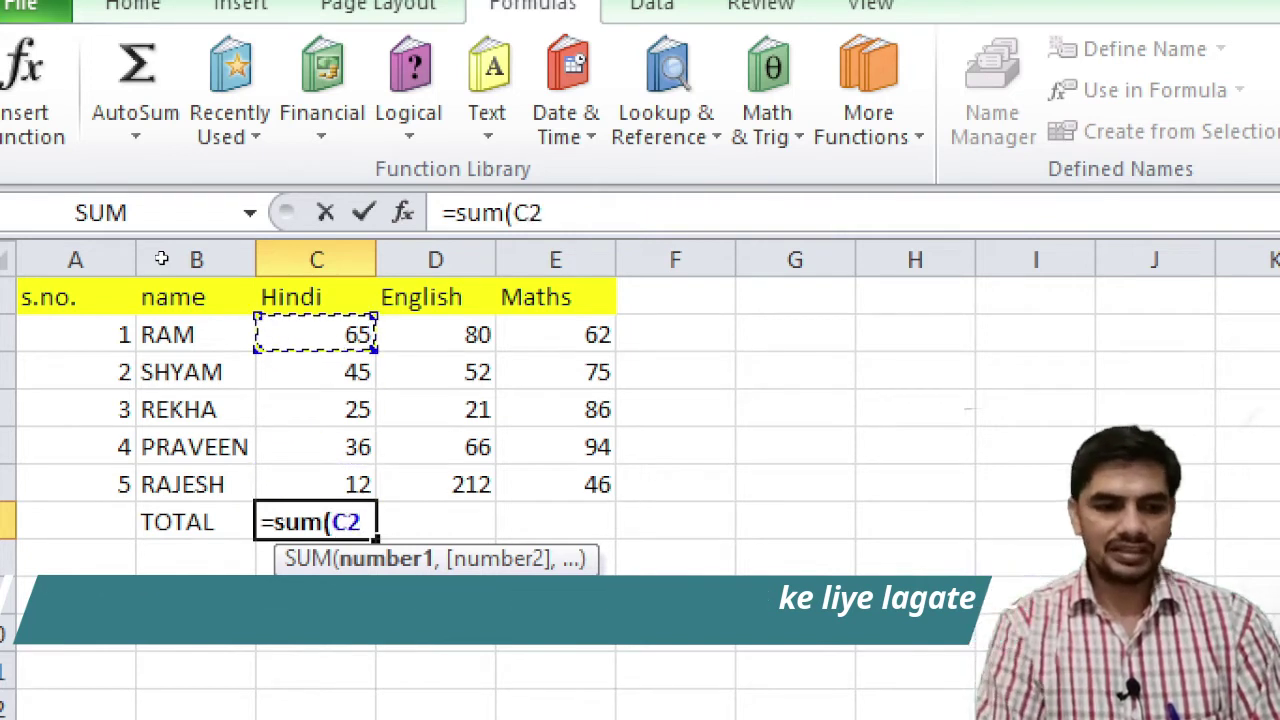
key("shift+Down")
key("shift+Down")
key("shift+Down")
key("shift+Down")
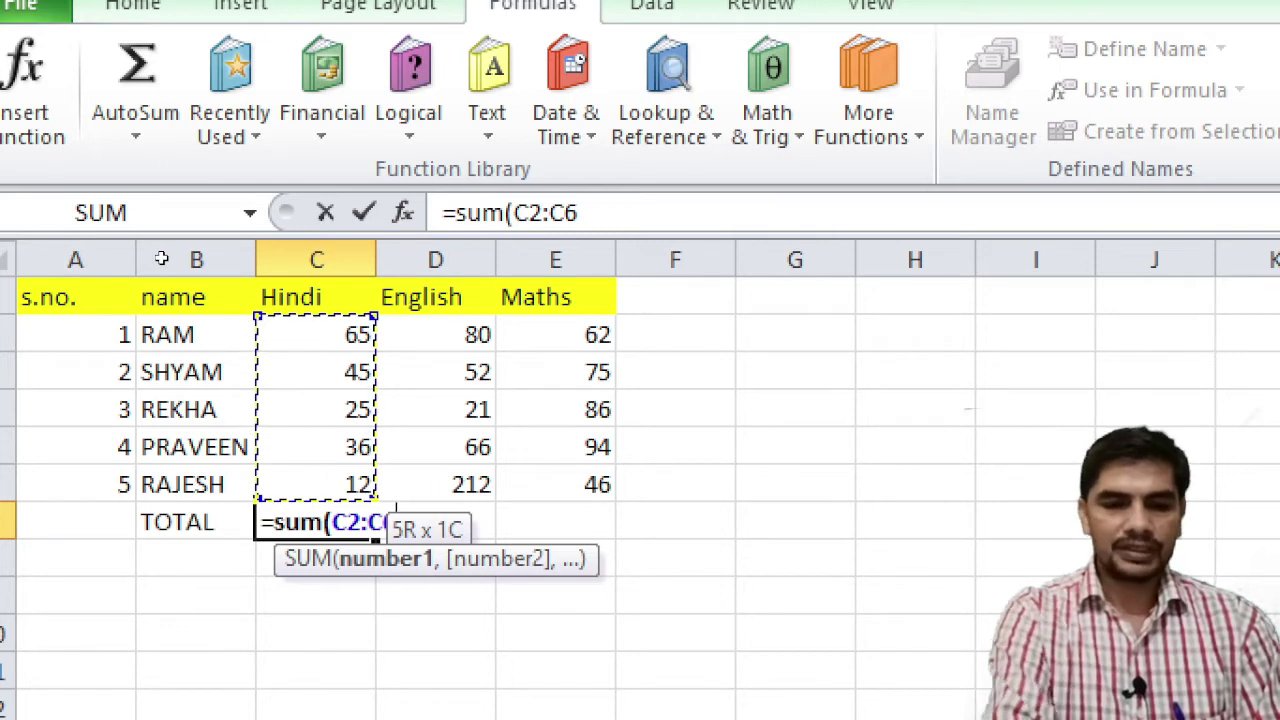
type(")")
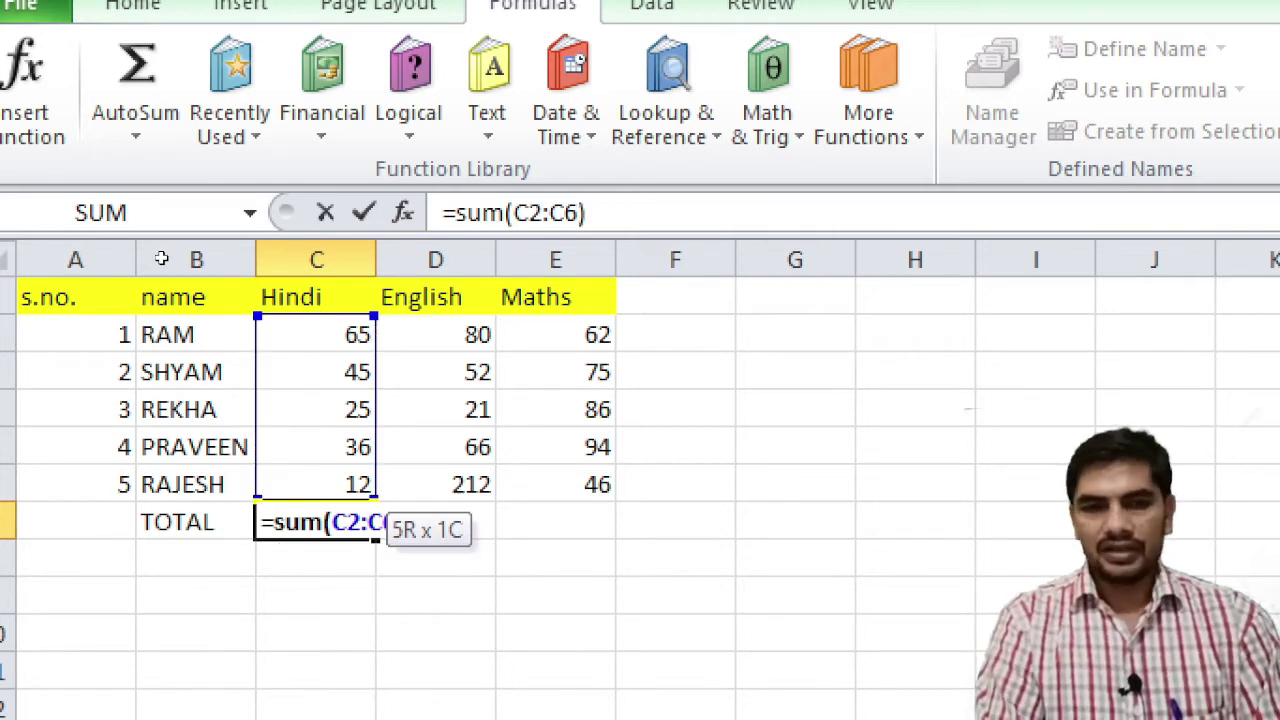
key("Return")
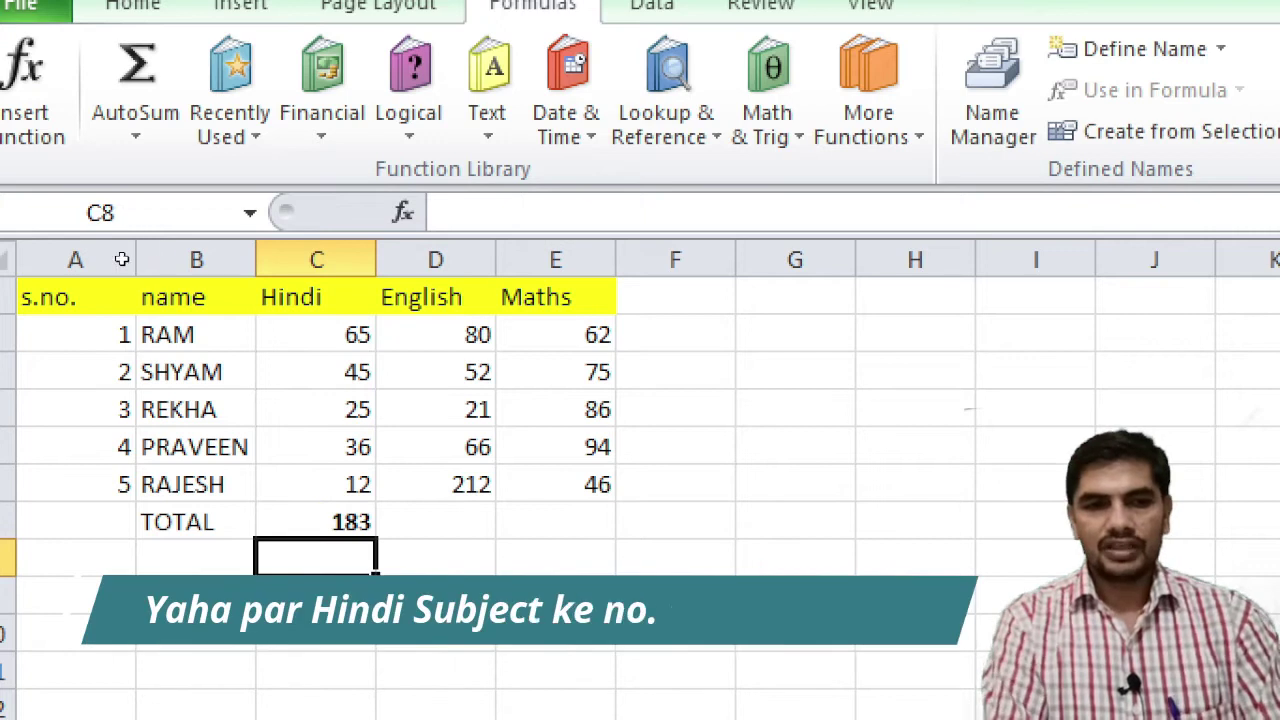
Step: Set the Hindi mark in cell C4 to 85 and check the total in C7
key("Up")
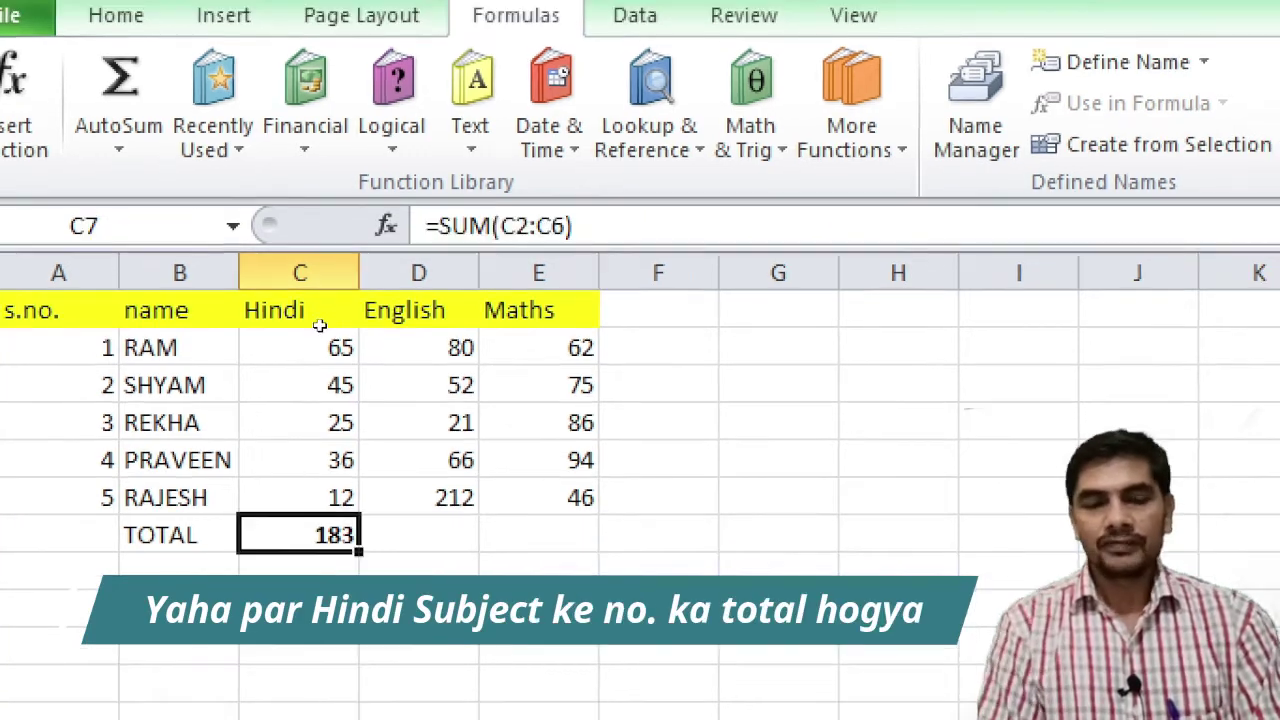
key("Up")
key("Up")
key("Up")
key("Up")
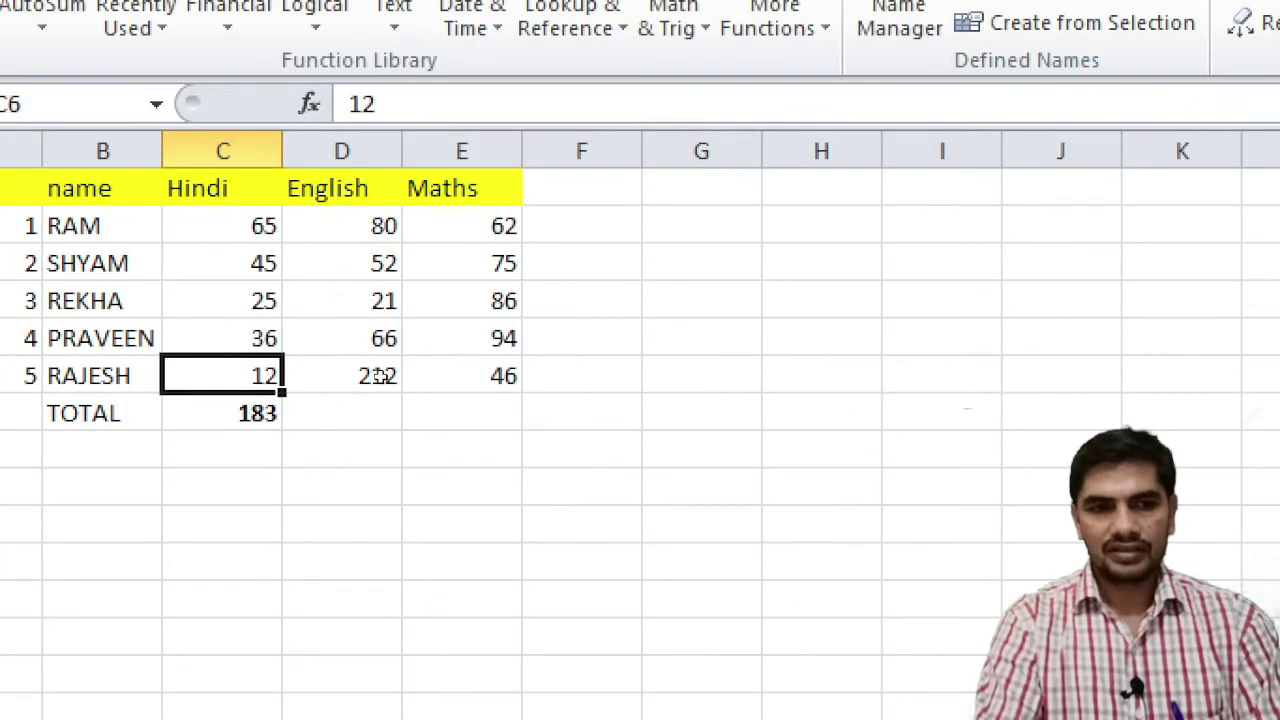
key("Down")
key("Down")
key("Up")
key("Up")
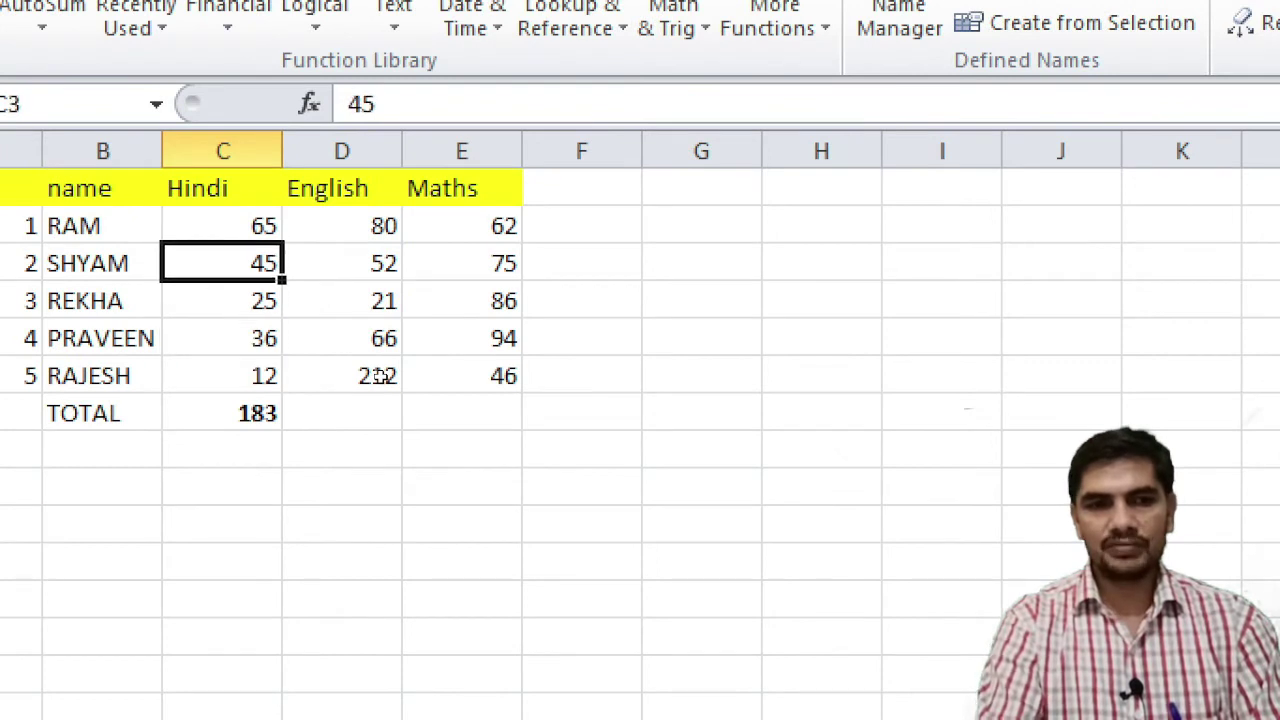
key("Down")
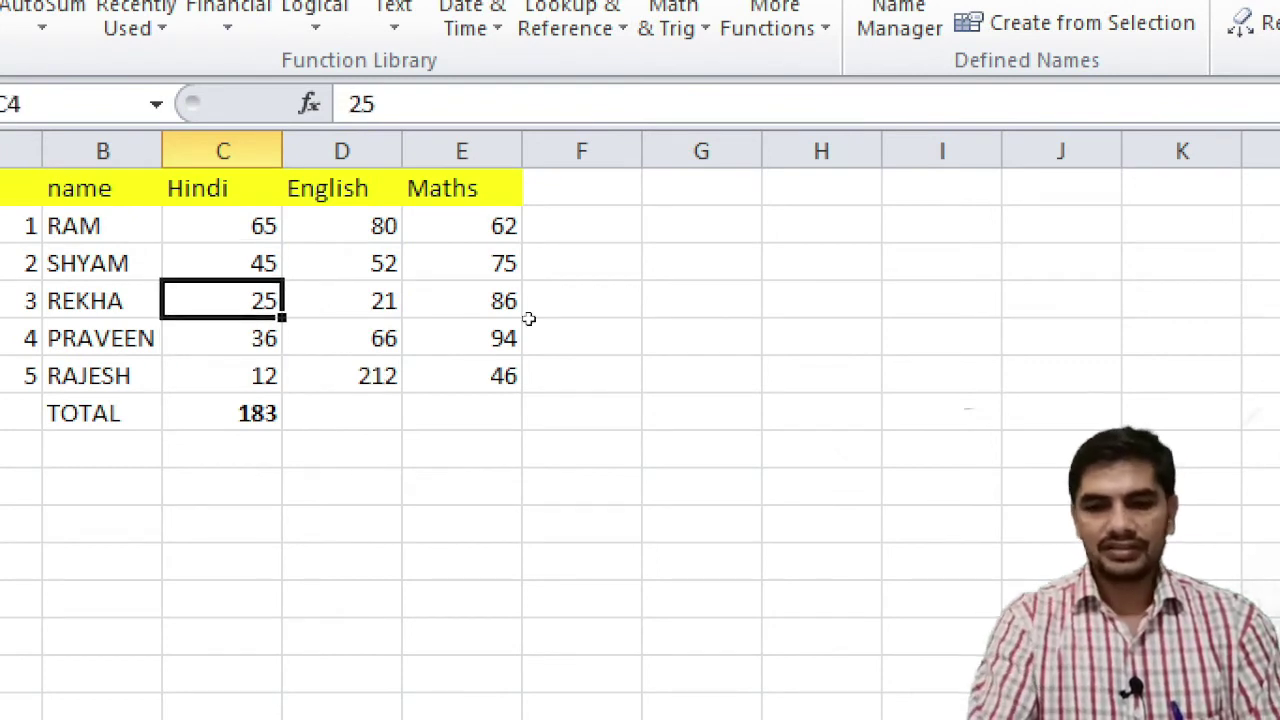
type("85")
key("Return")
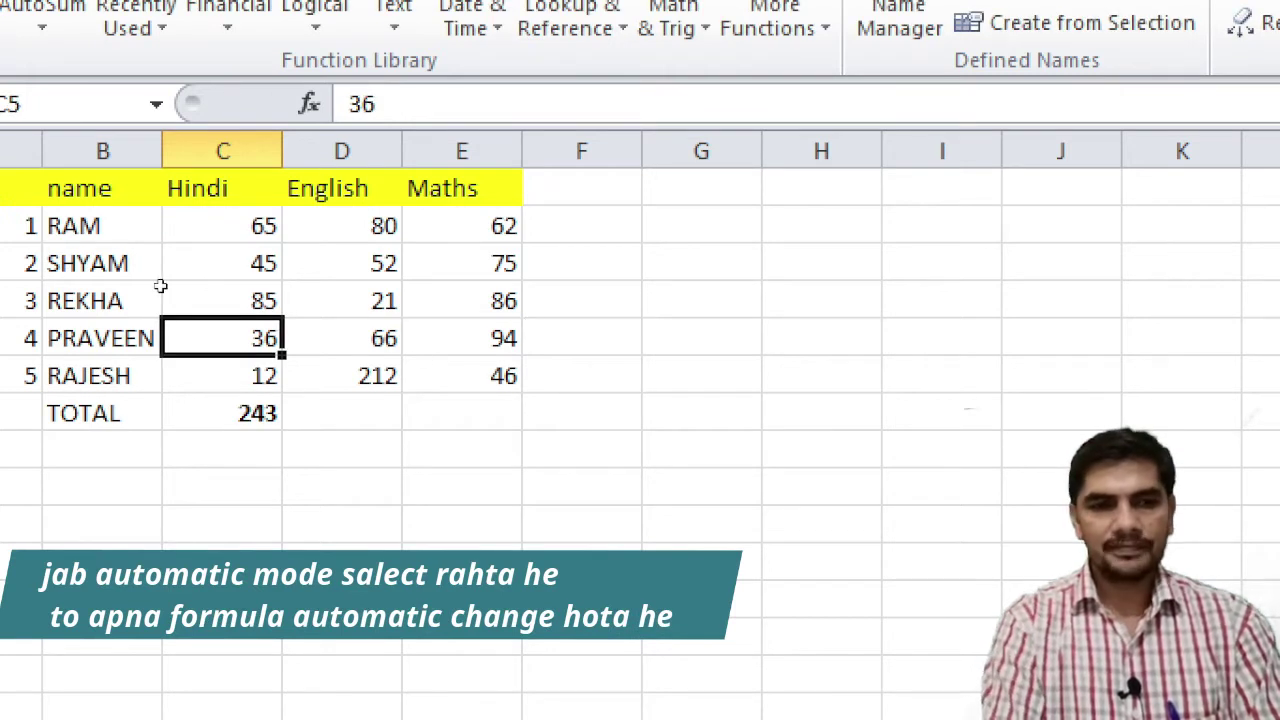
key("Down")
key("Down")
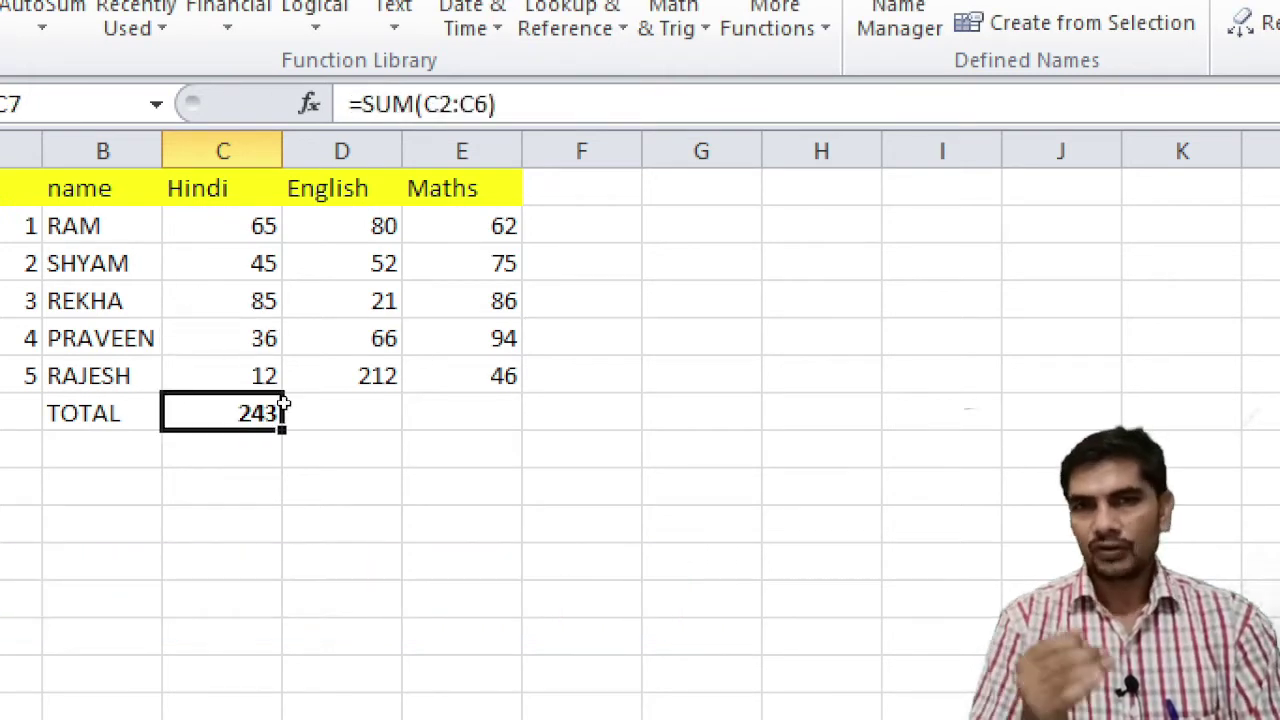
Step: Set the Hindi mark in cell C2 to 12542 and return to the total in C7
left_click(194, 208)
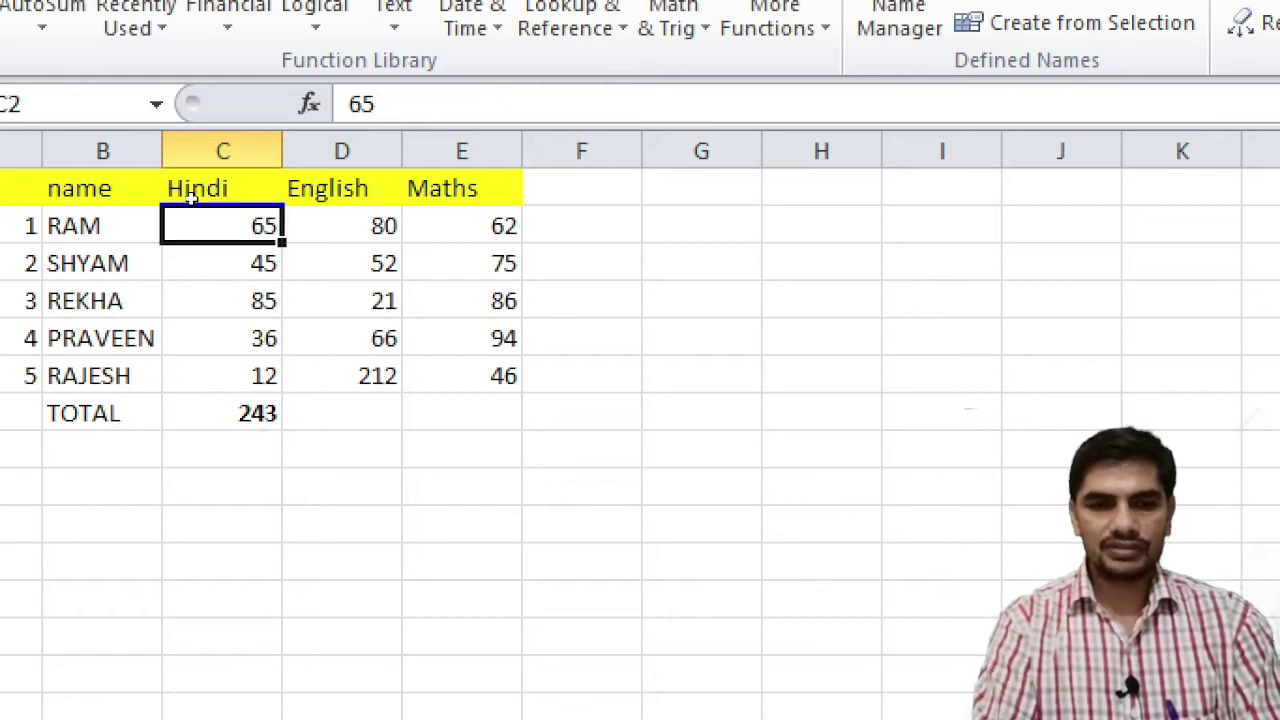
type("12542")
key("Return")
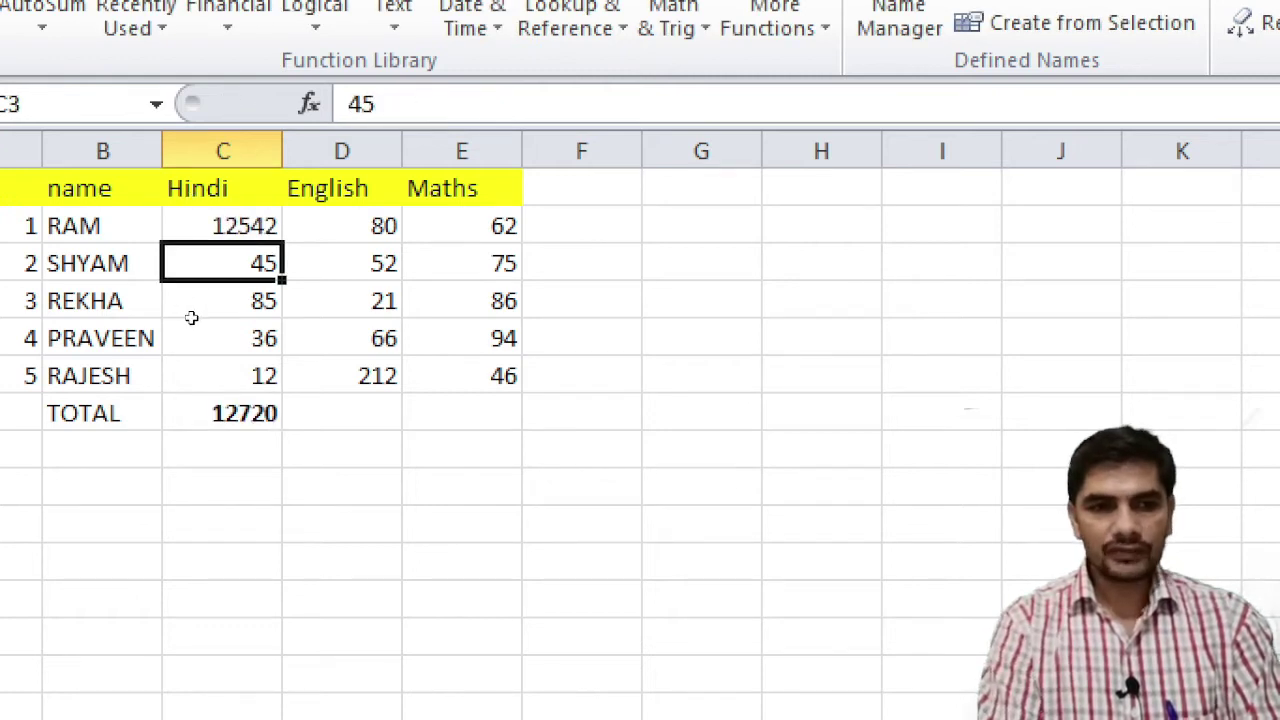
key("Down")
key("Down")
key("Down")
key("Down")
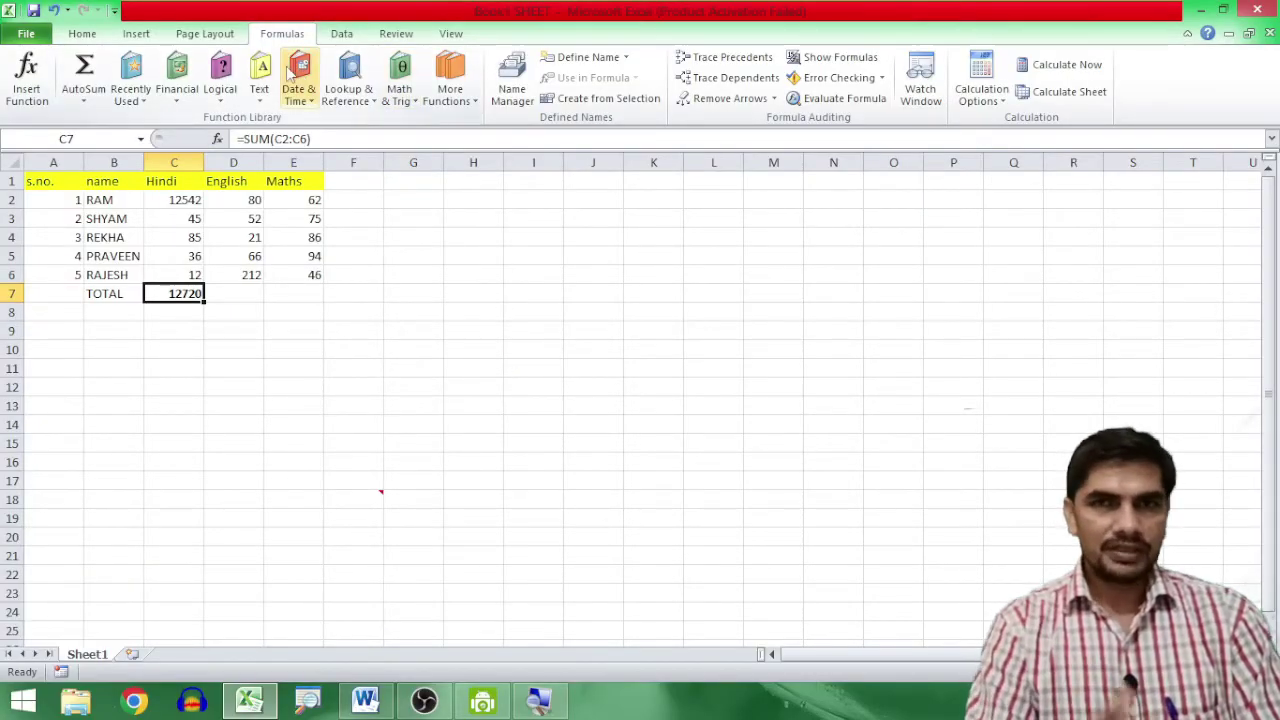
Step: Switch the workbook's calculation option to Manual
left_click(352, 273)
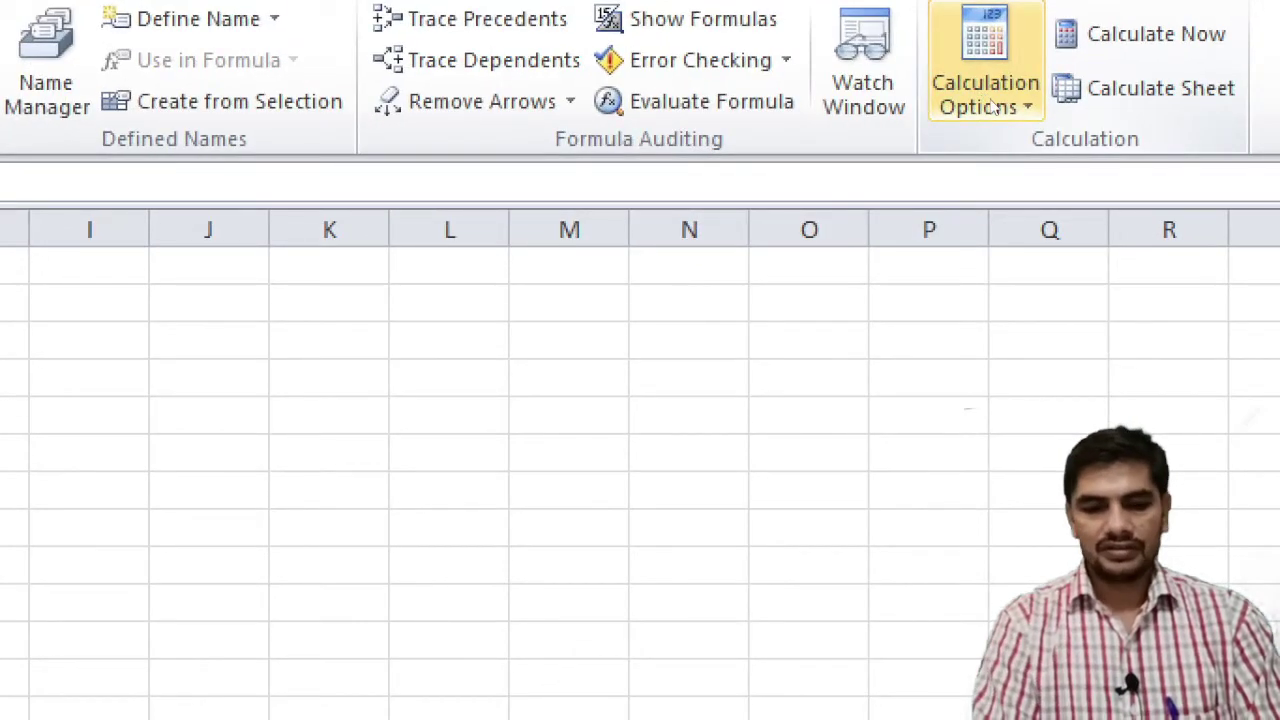
left_click(993, 107)
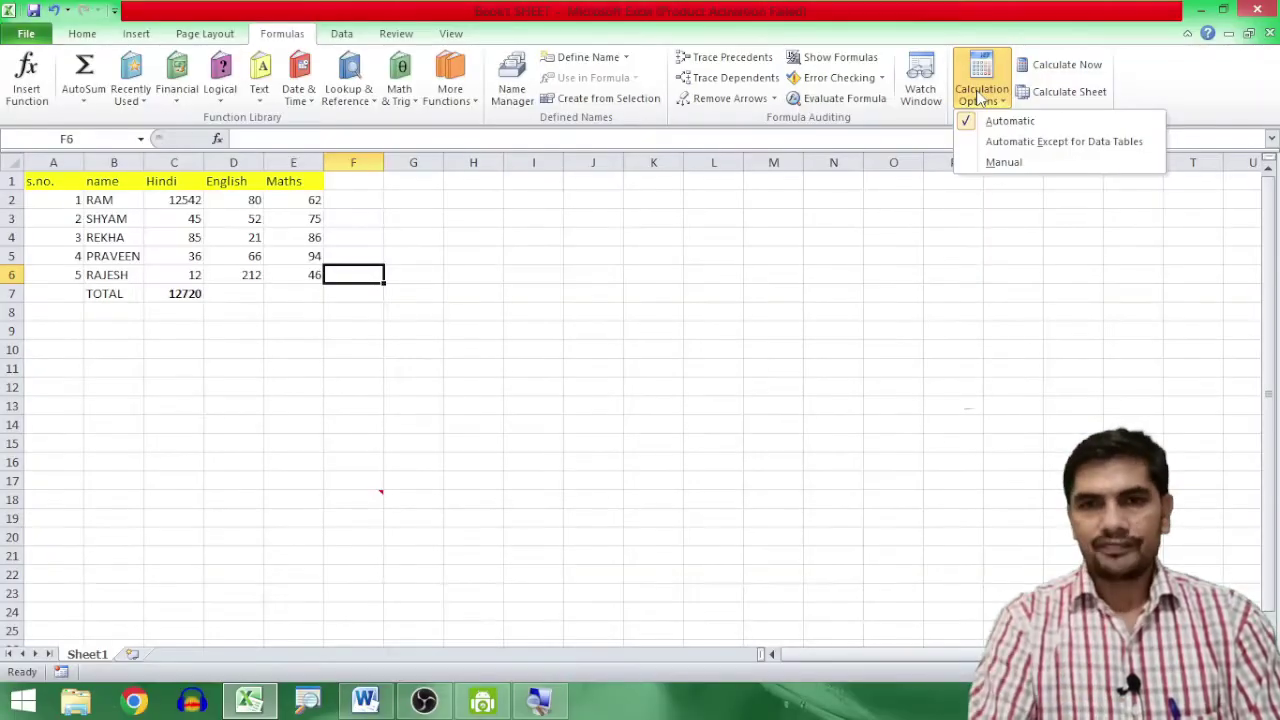
key("Up")
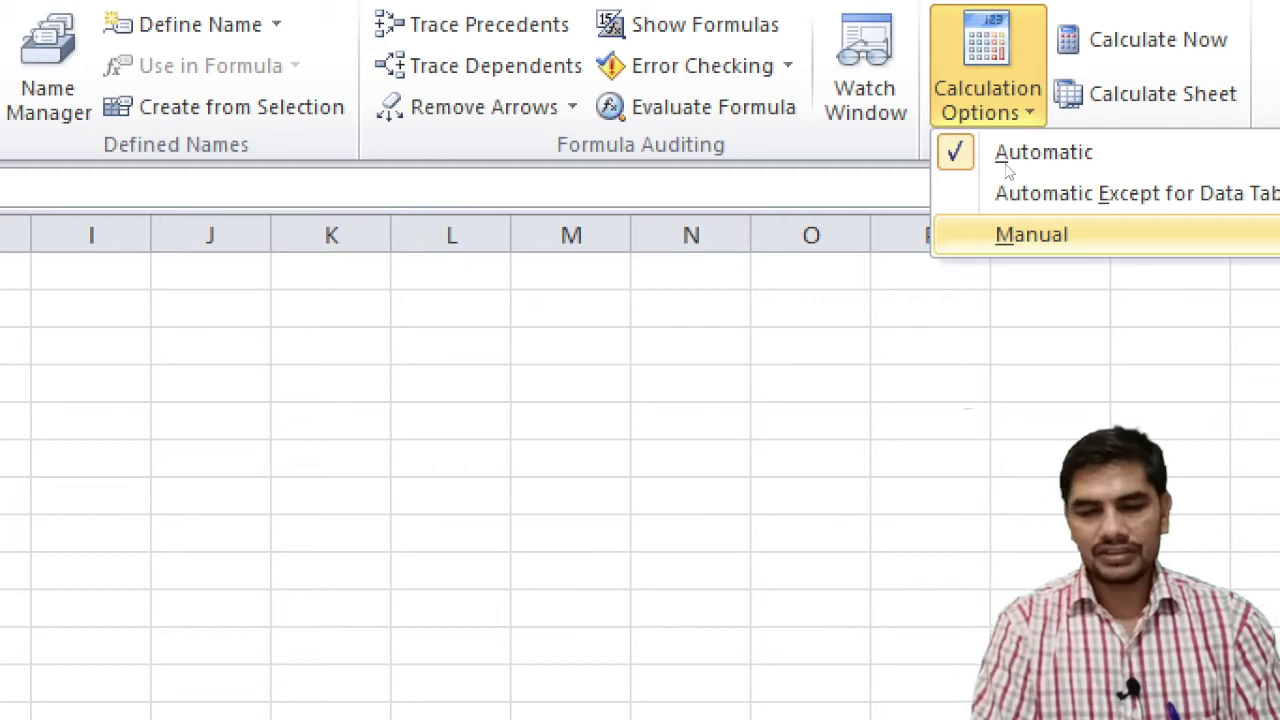
left_click(1006, 165)
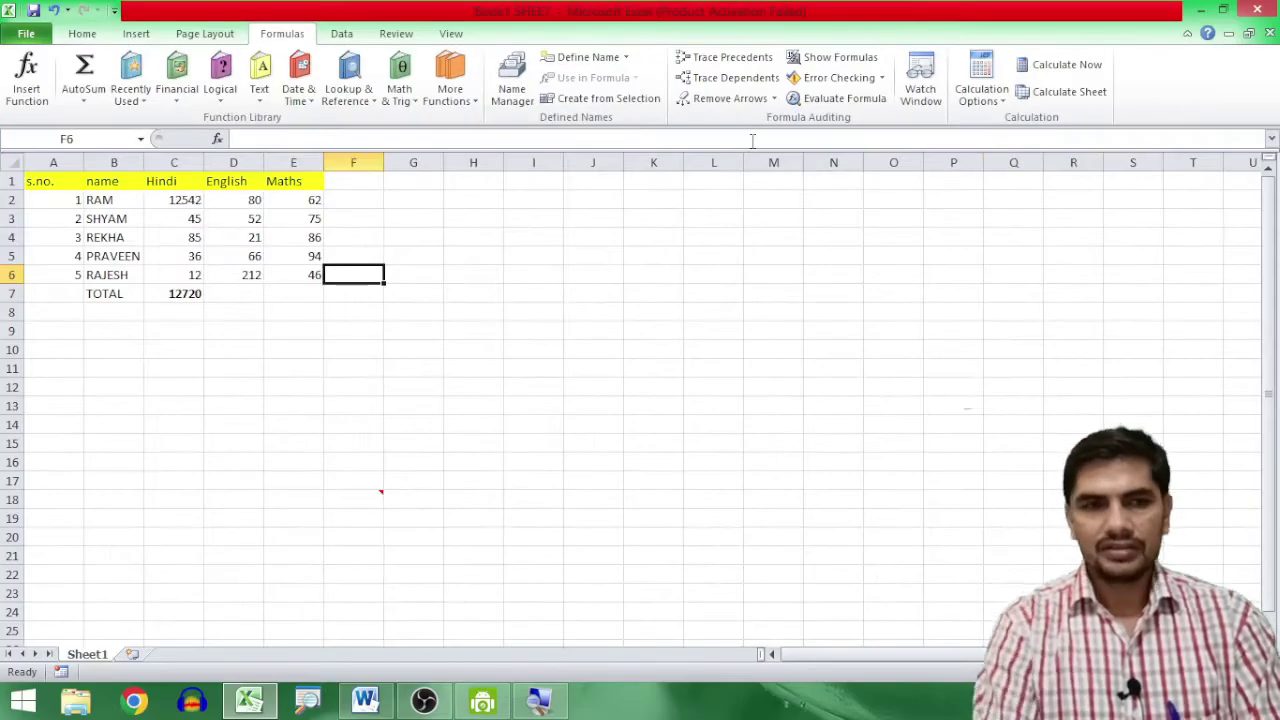
Step: Use AutoSum in cell D7 to total the English marks in D2:D6
left_click(236, 294)
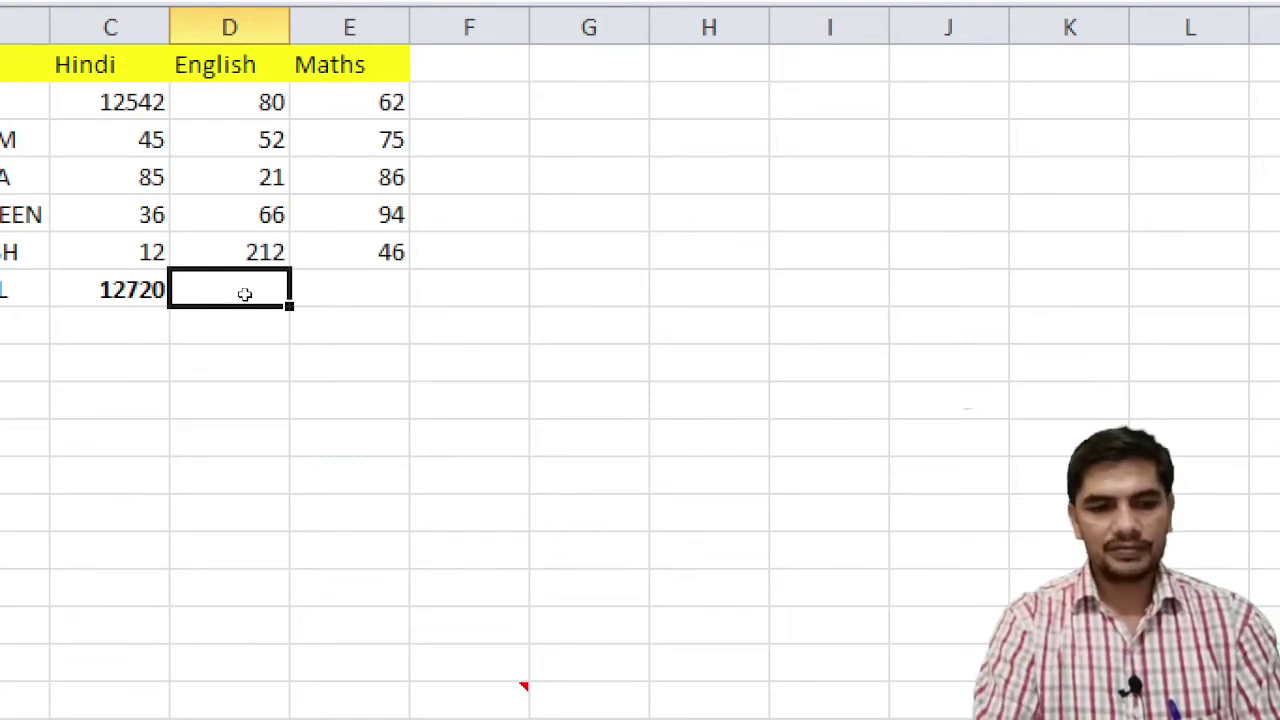
key("alt+equal")
key("Return")
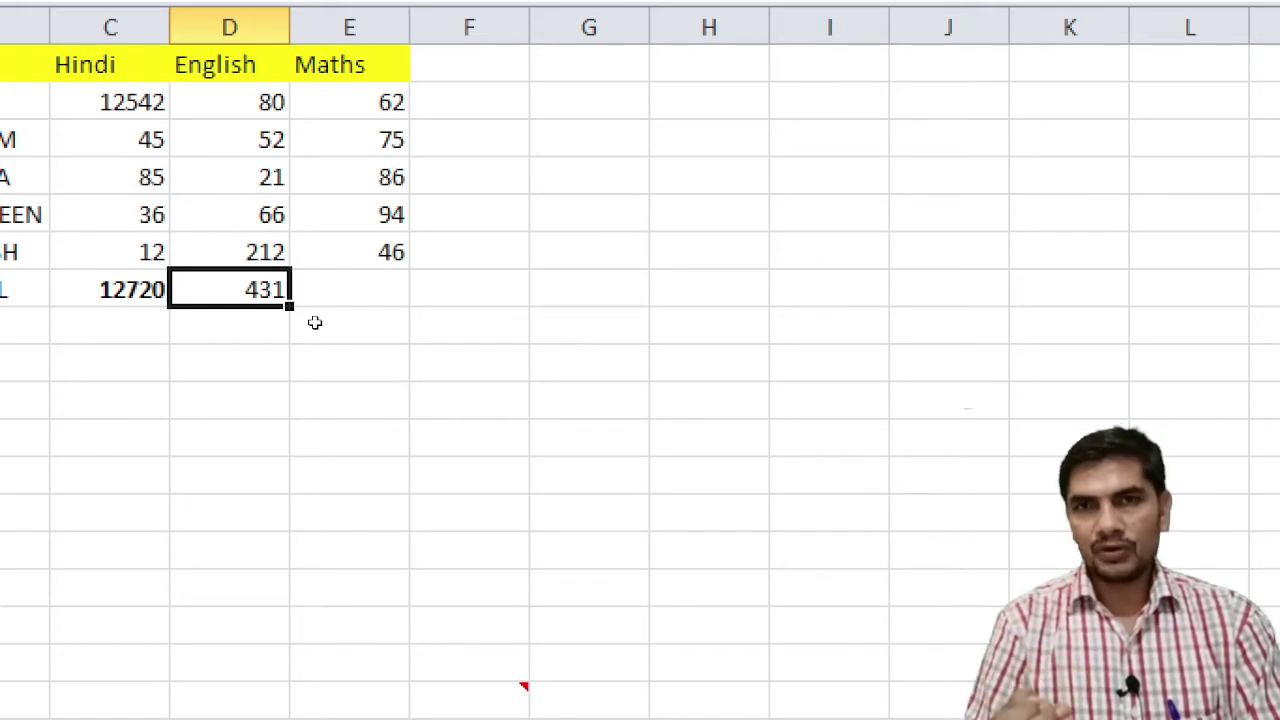
Step: Set the English marks in cells D4 and D5 to 8458 and 6582
left_click_drag(229, 102, 254, 251)
key("Down")
key("Down")
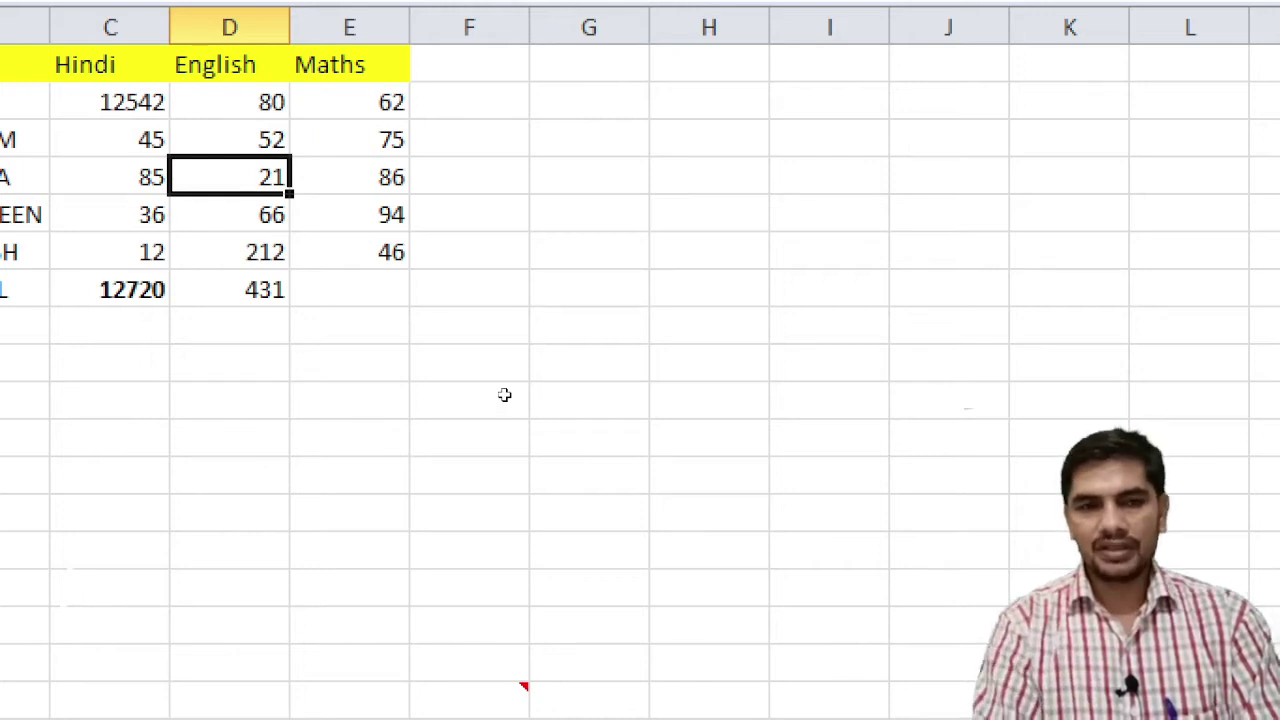
type("8458")
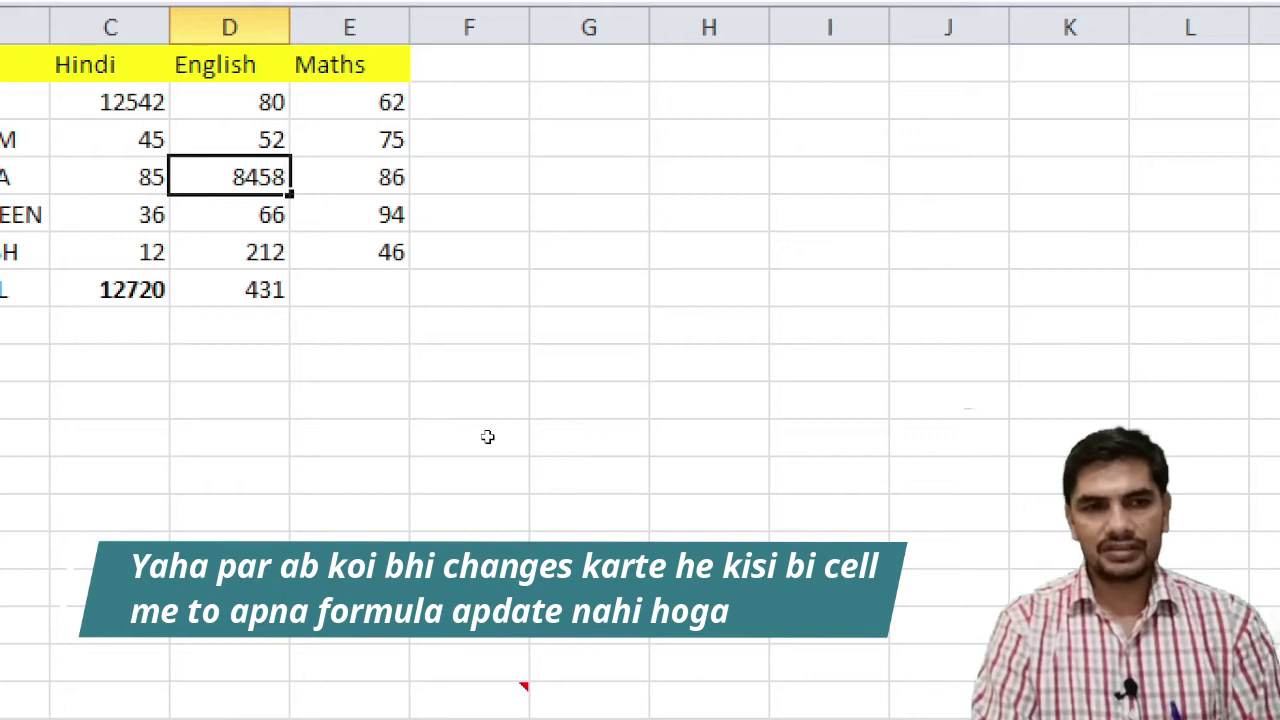
key("Return")
type("6582")
key("Return")
Step: Check the English total in D7 and recalculate the workbook manually
left_click(263, 290)
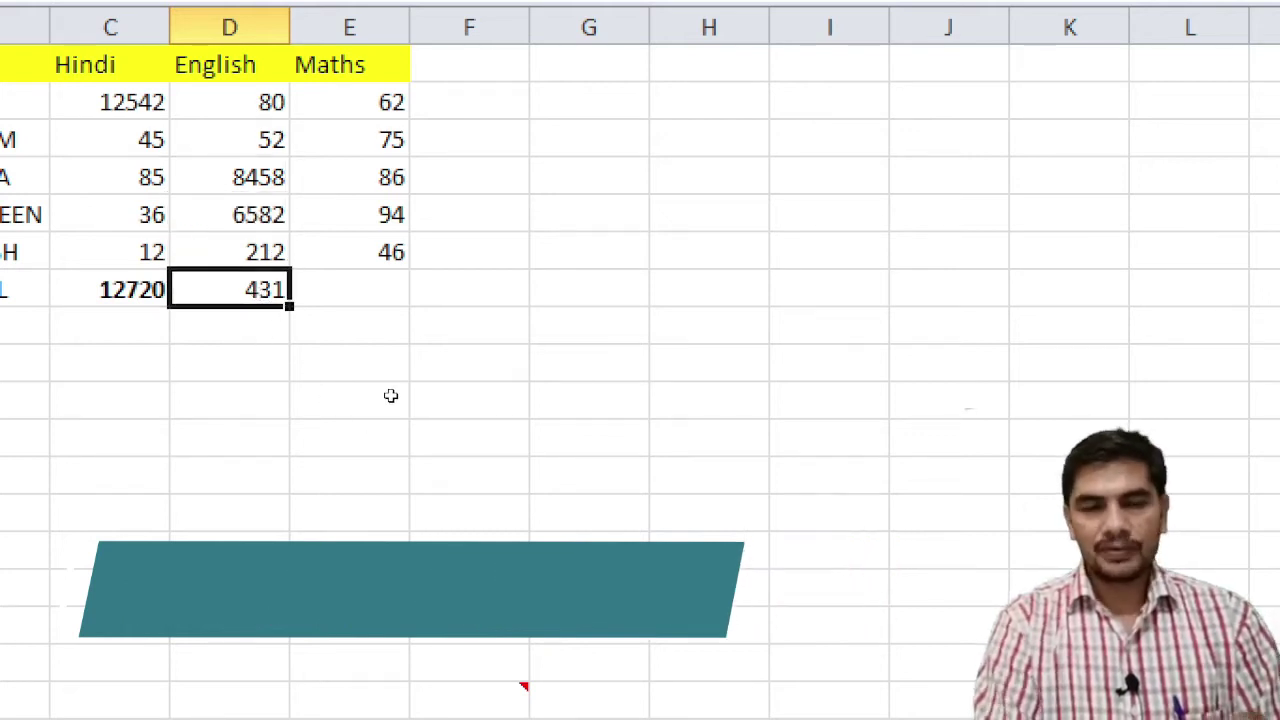
key("Return")
left_click(255, 290)
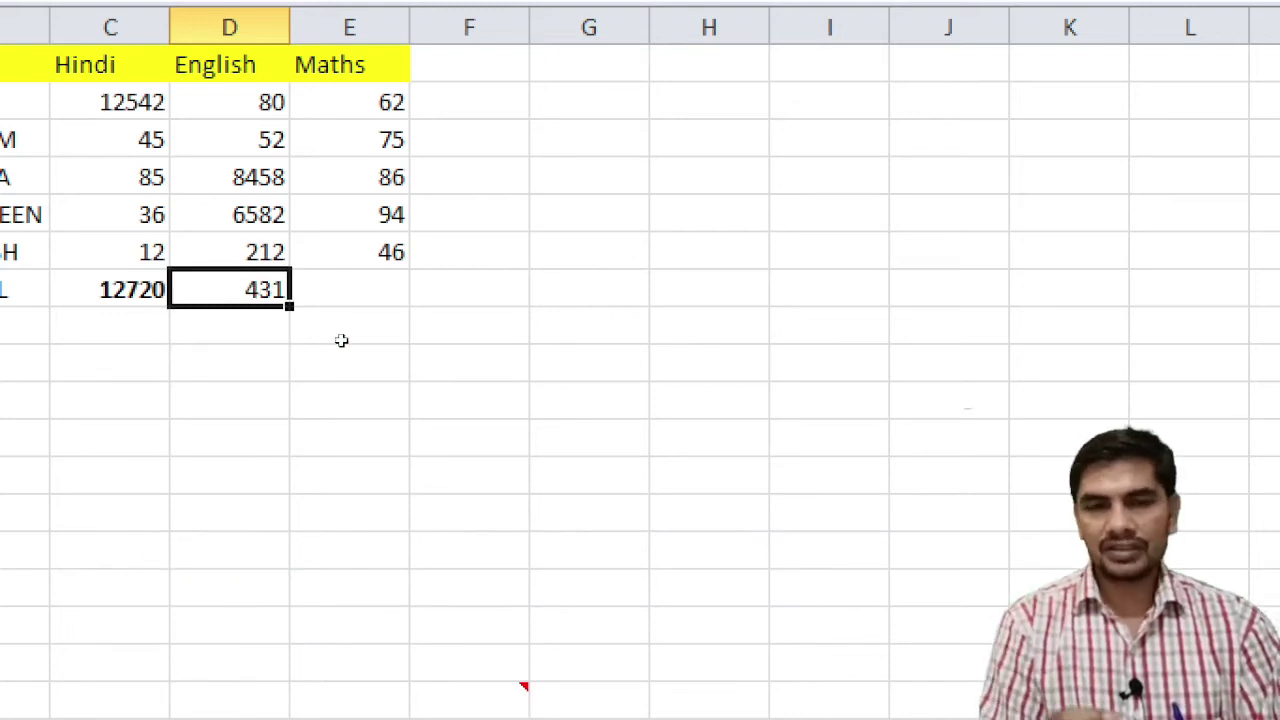
key("F9")
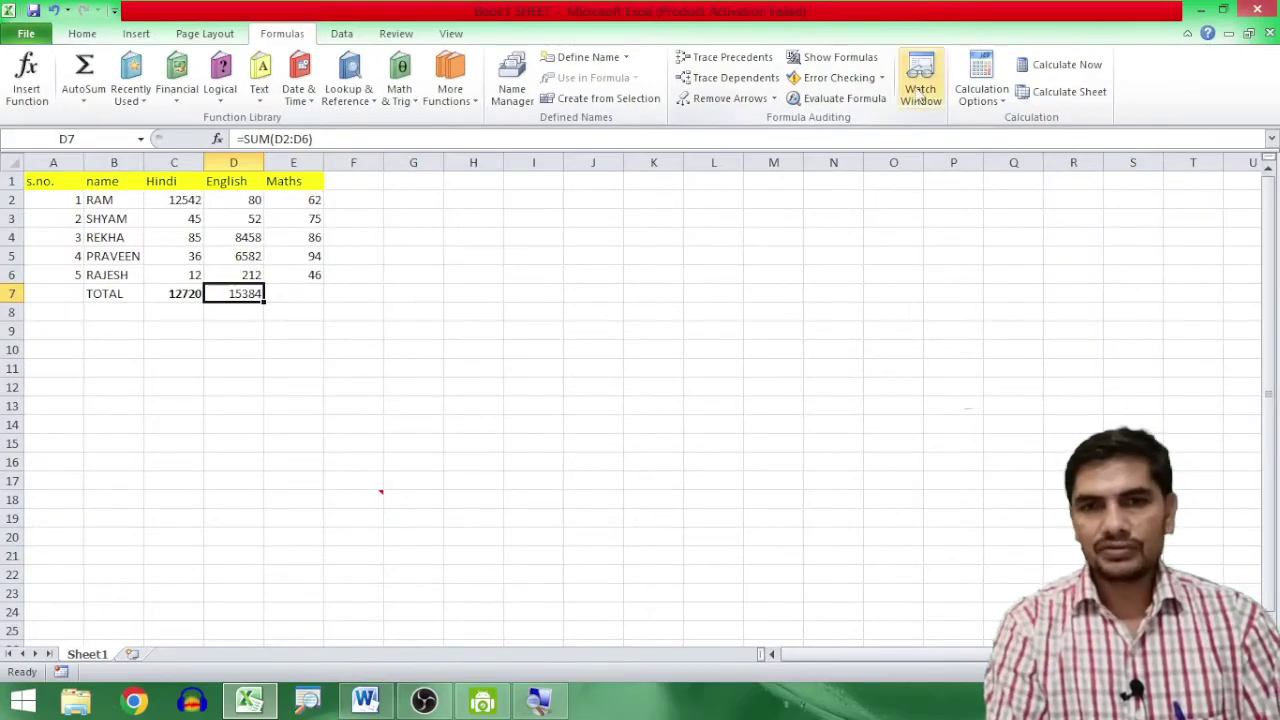
Step: Switch the calculation option back to Automatic and select the Maths total cell E7
left_click(980, 92)
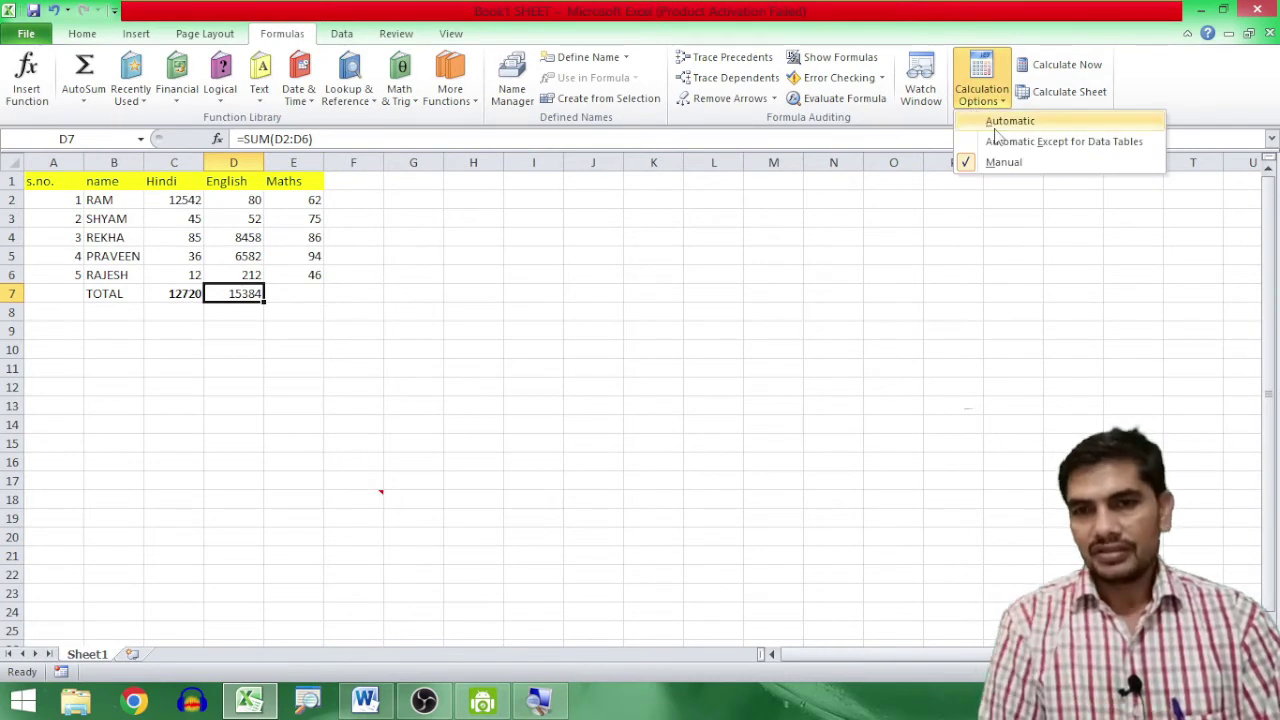
left_click(995, 124)
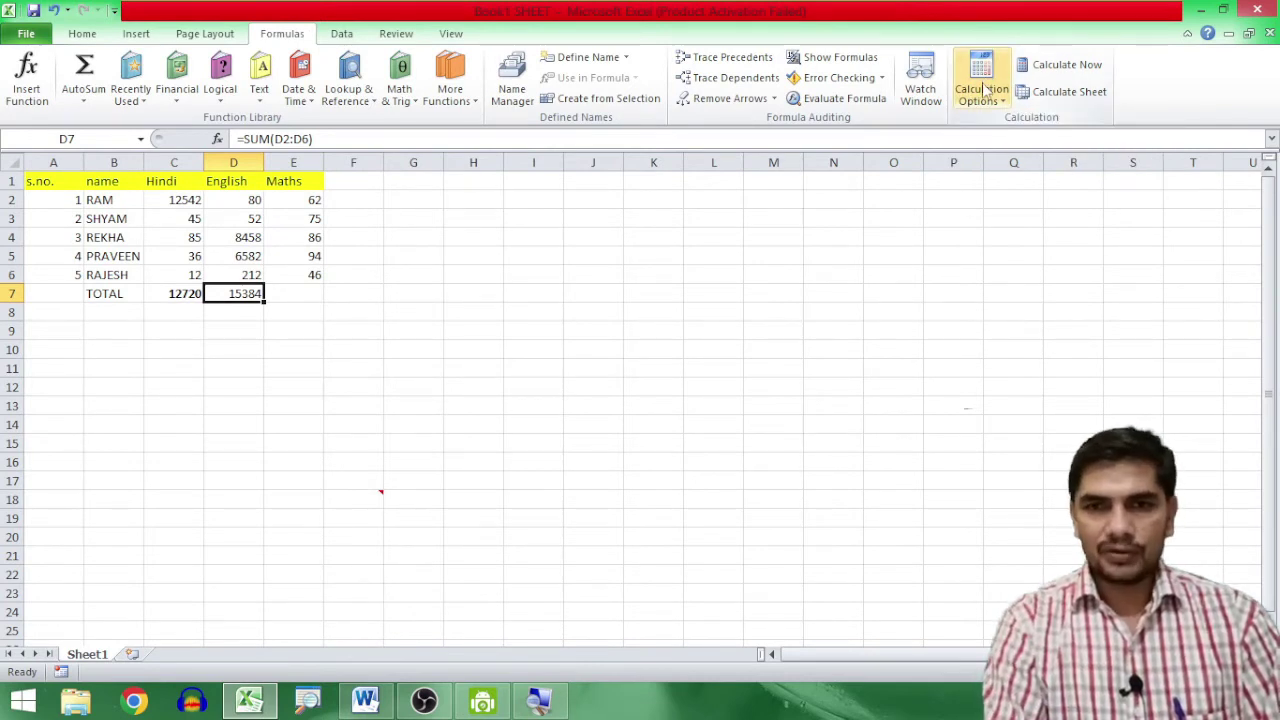
left_click(985, 92)
left_click(292, 293)
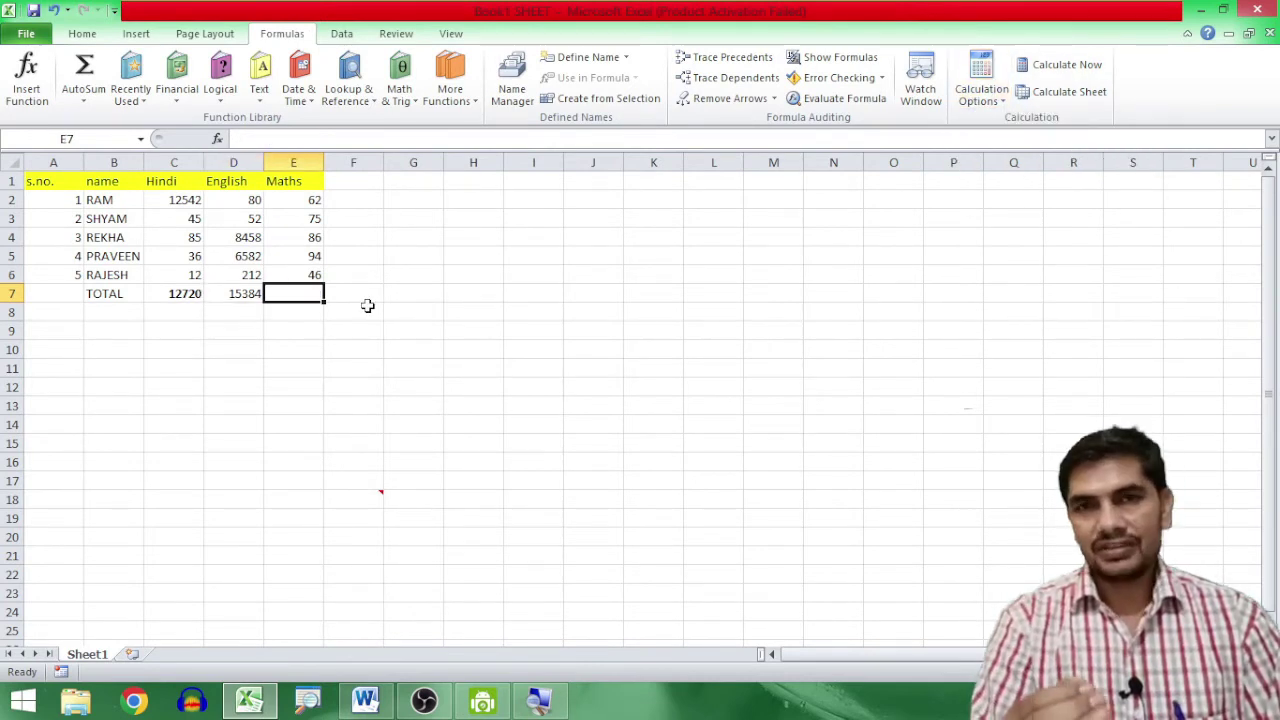
Step: Examine the English marks in D2:D6 and the SUM formula in D7 without changing it
left_click(245, 292)
left_click_drag(250, 203, 249, 264)
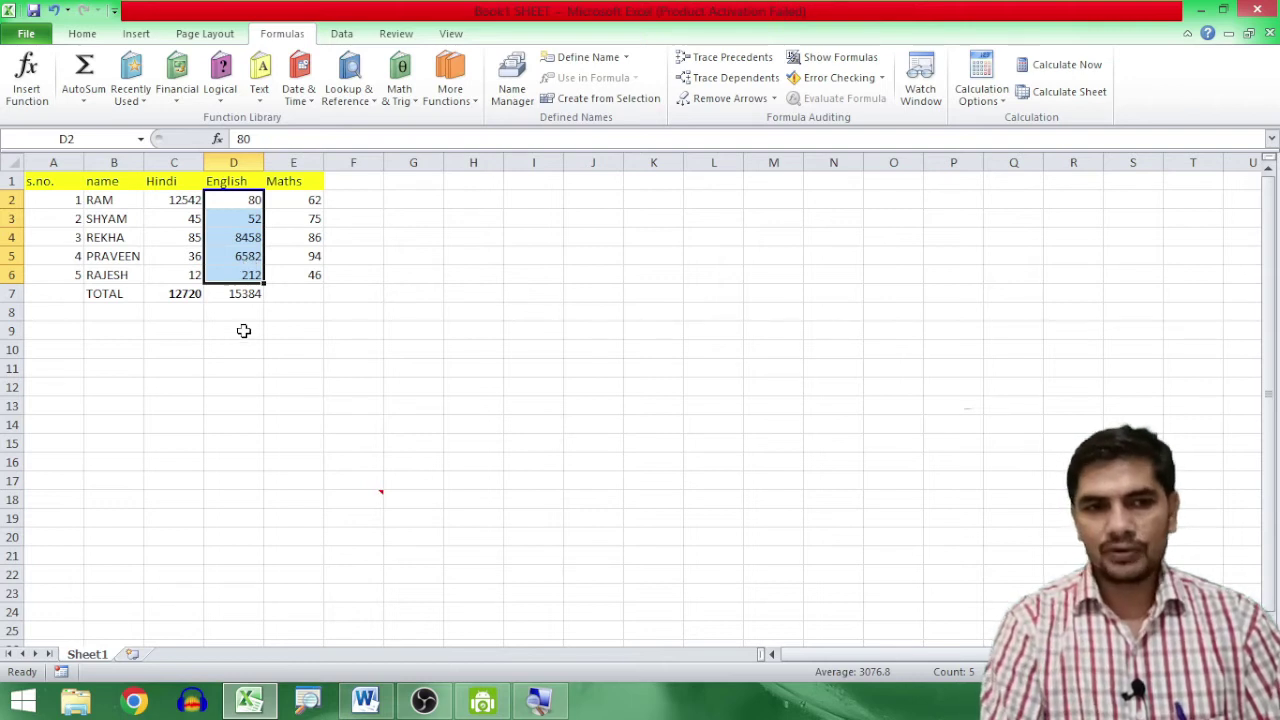
left_click(245, 294)
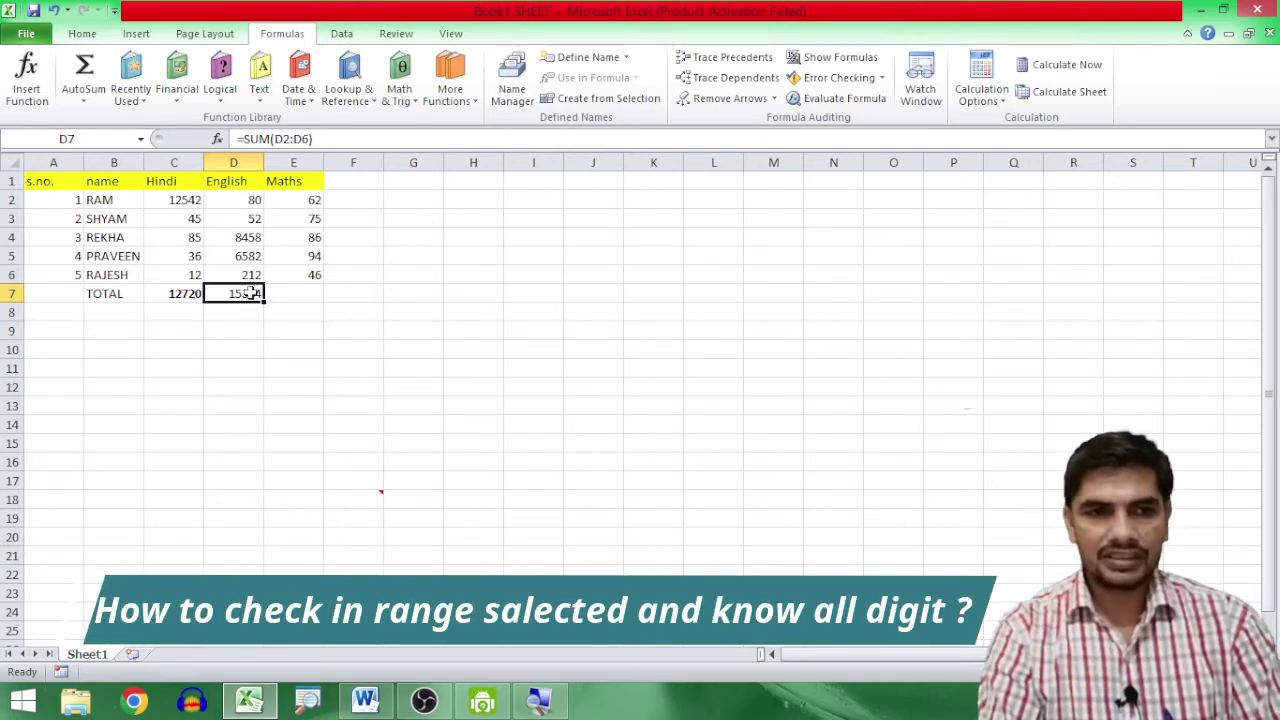
double_click(250, 292)
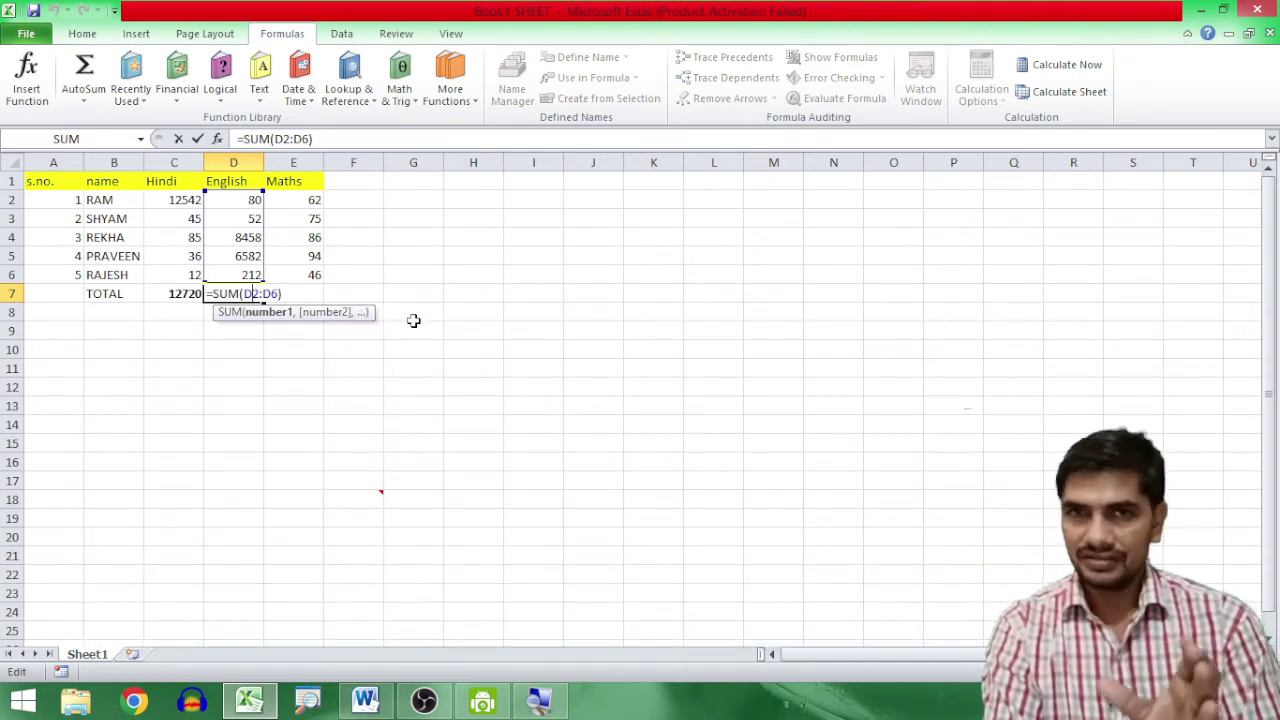
key("Escape")
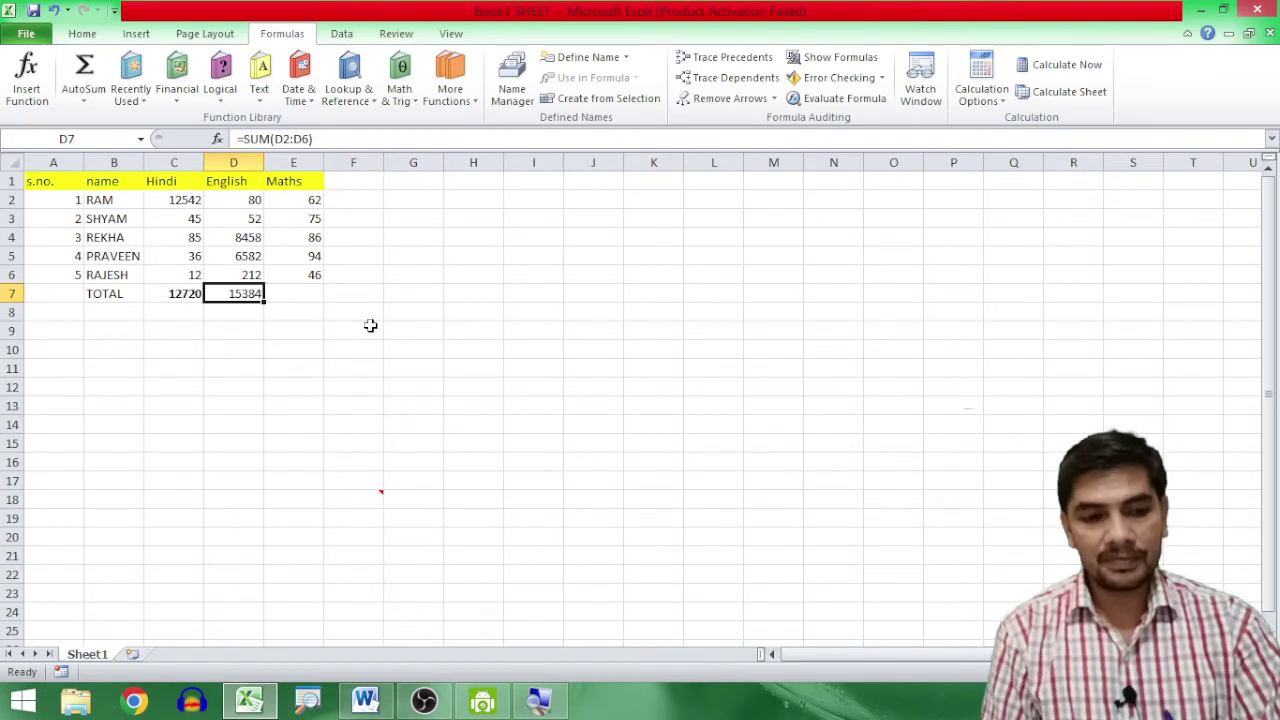
Step: Evaluate the D2:D6 argument inside the SUM formula in D7 to view its individual values, and restore the range reference
key("F2")
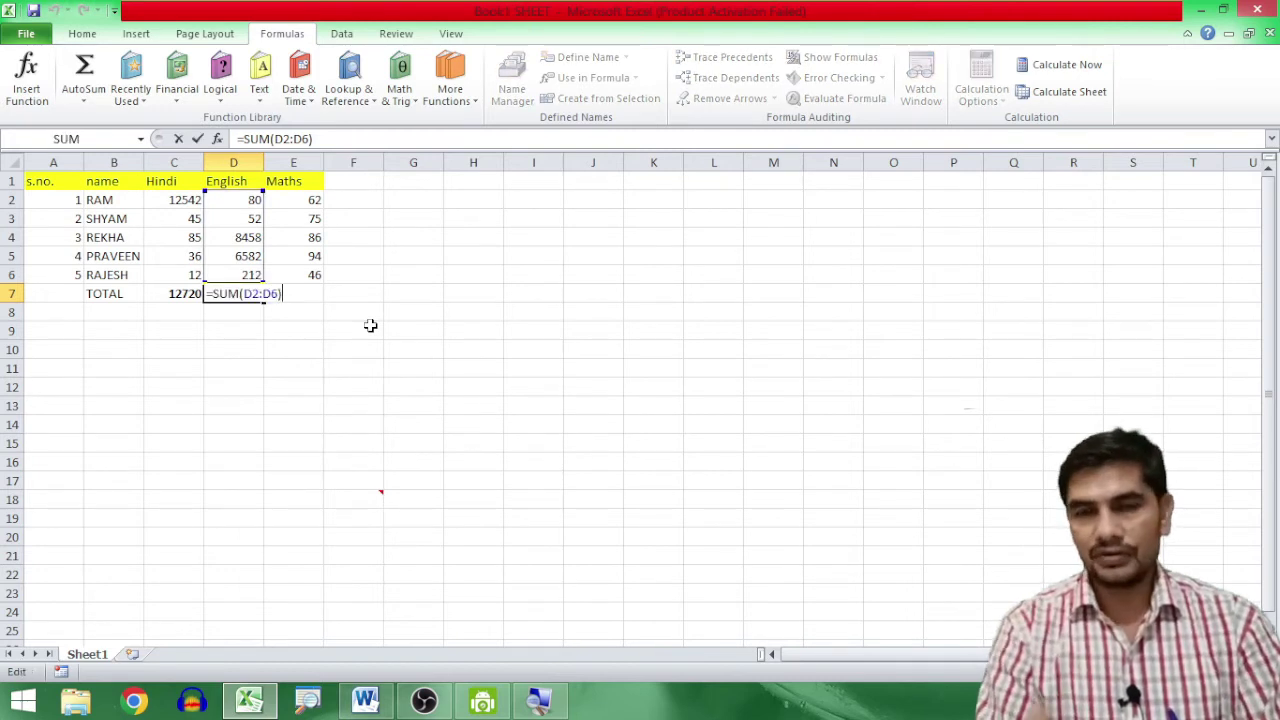
left_click(244, 293)
key("shift+Right")
key("shift+Right")
key("shift+Right")
key("shift+Right")
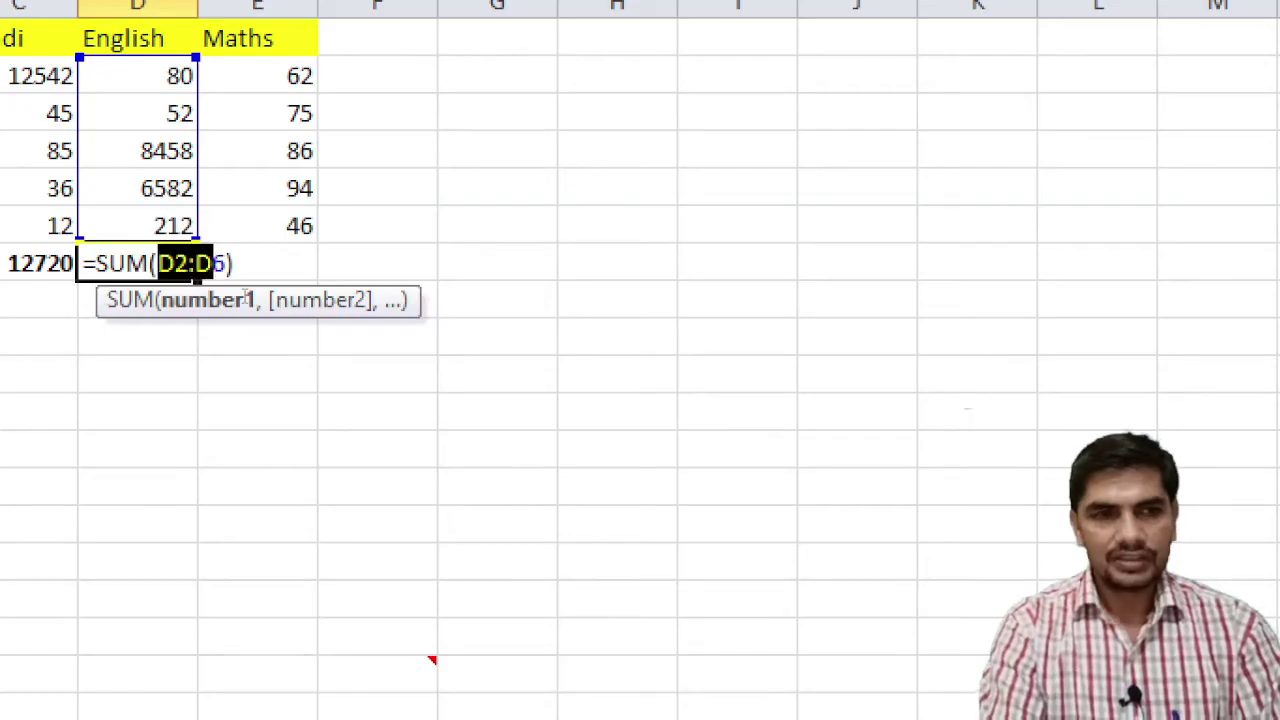
key("shift+Right")
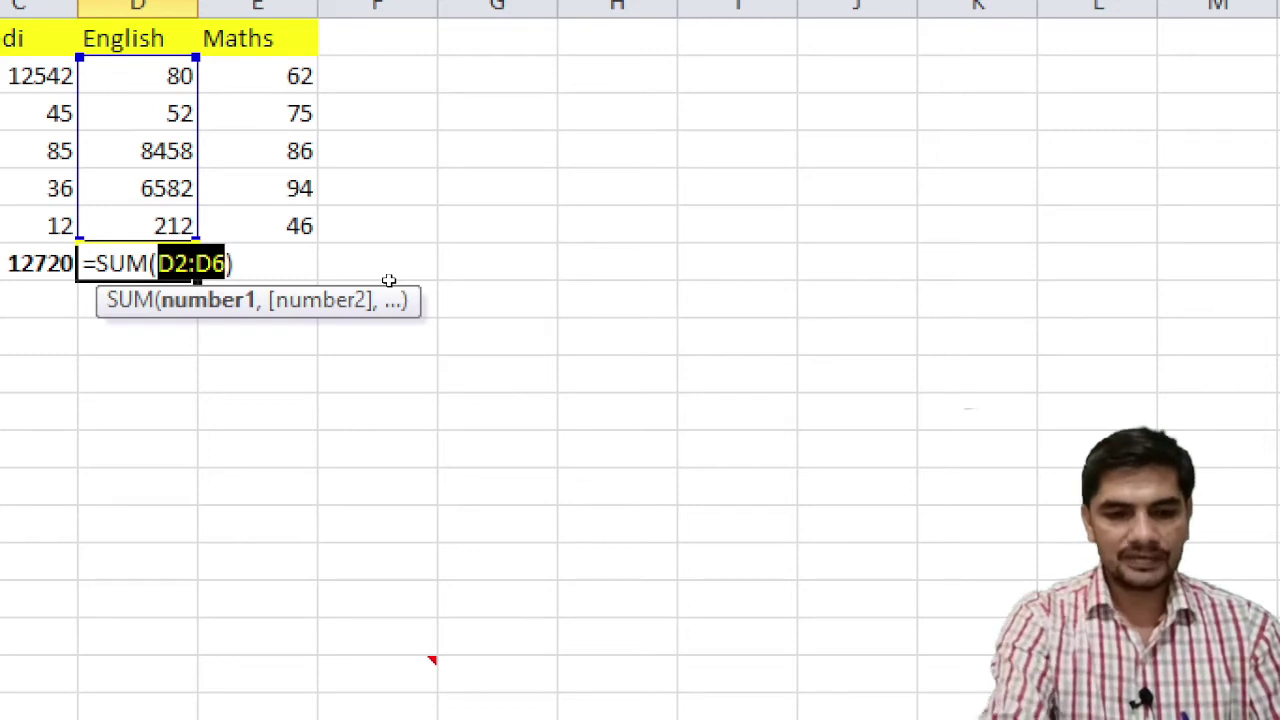
key("F9")
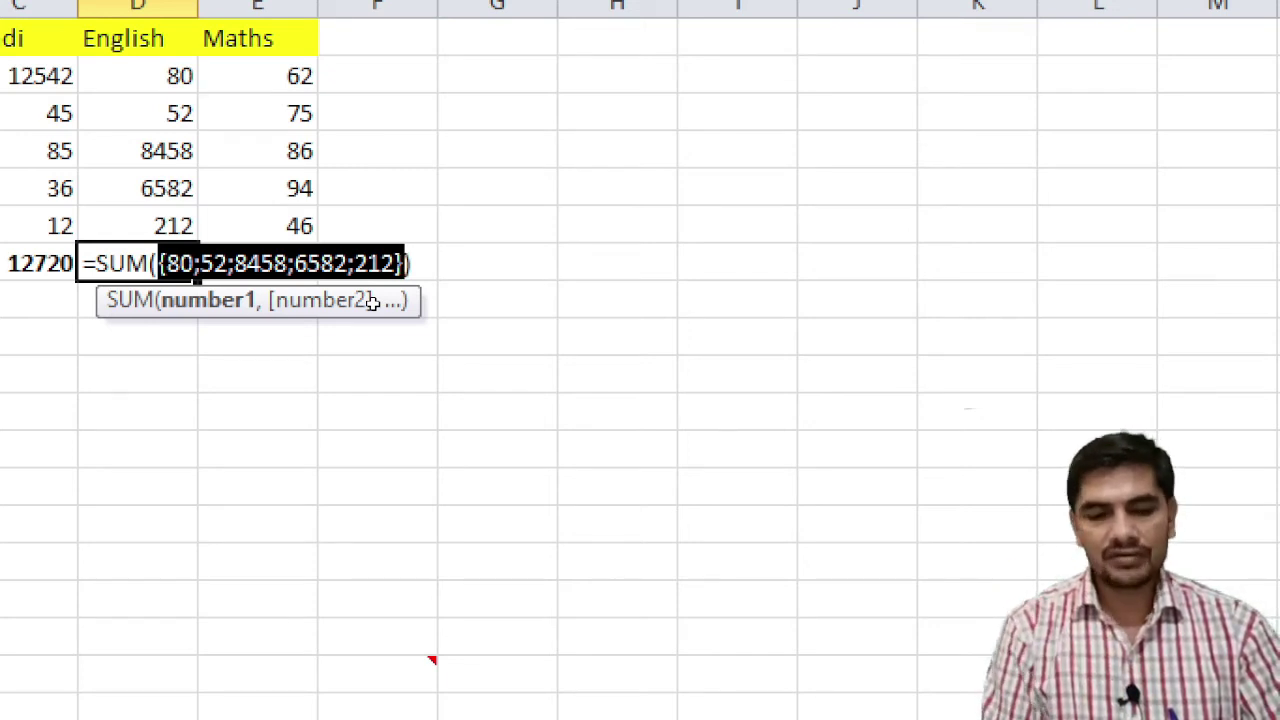
key("ctrl+z")
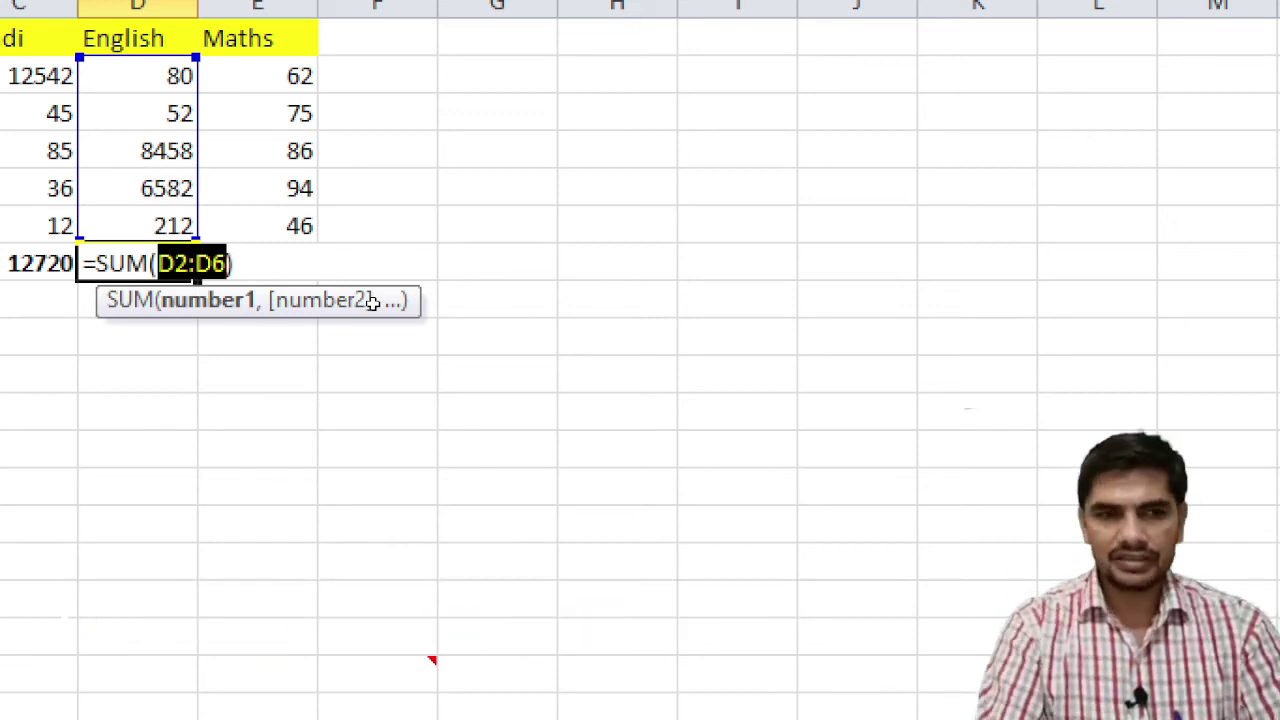
key("Return")
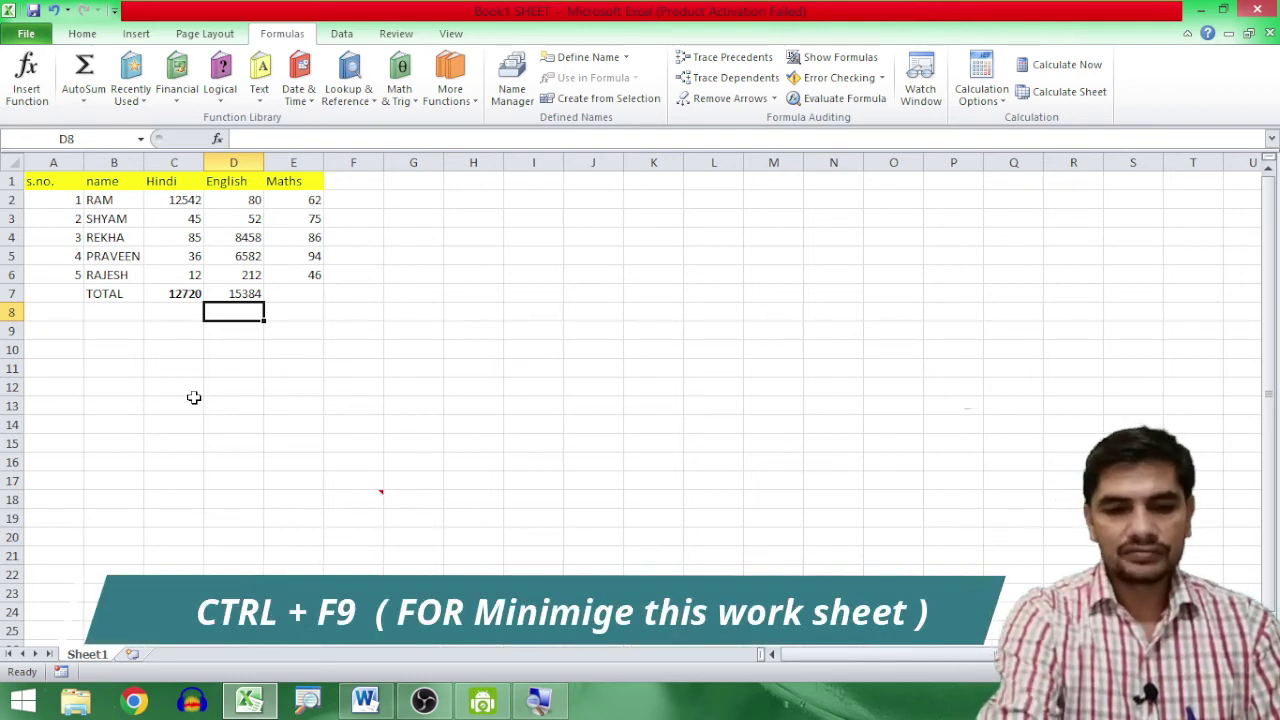
Step: Minimize the workbook window within the program and restore it to full size
key("ctrl+F9")
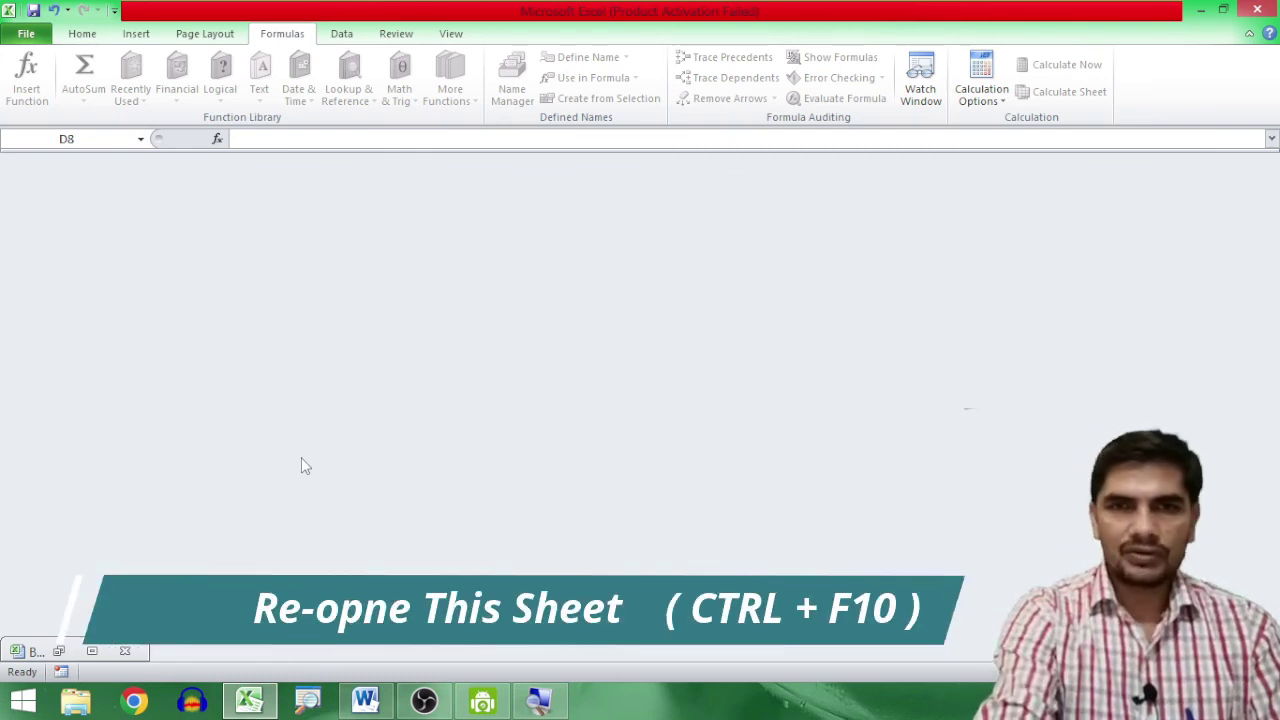
key("ctrl+F10")
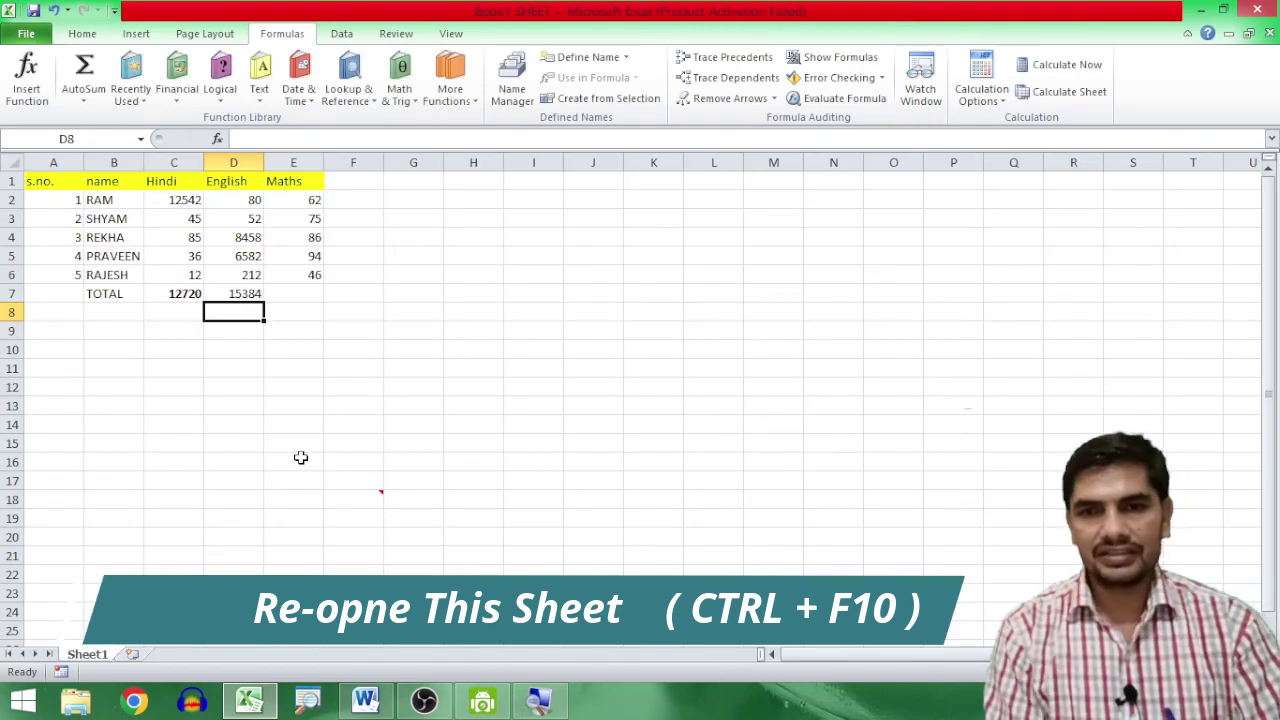